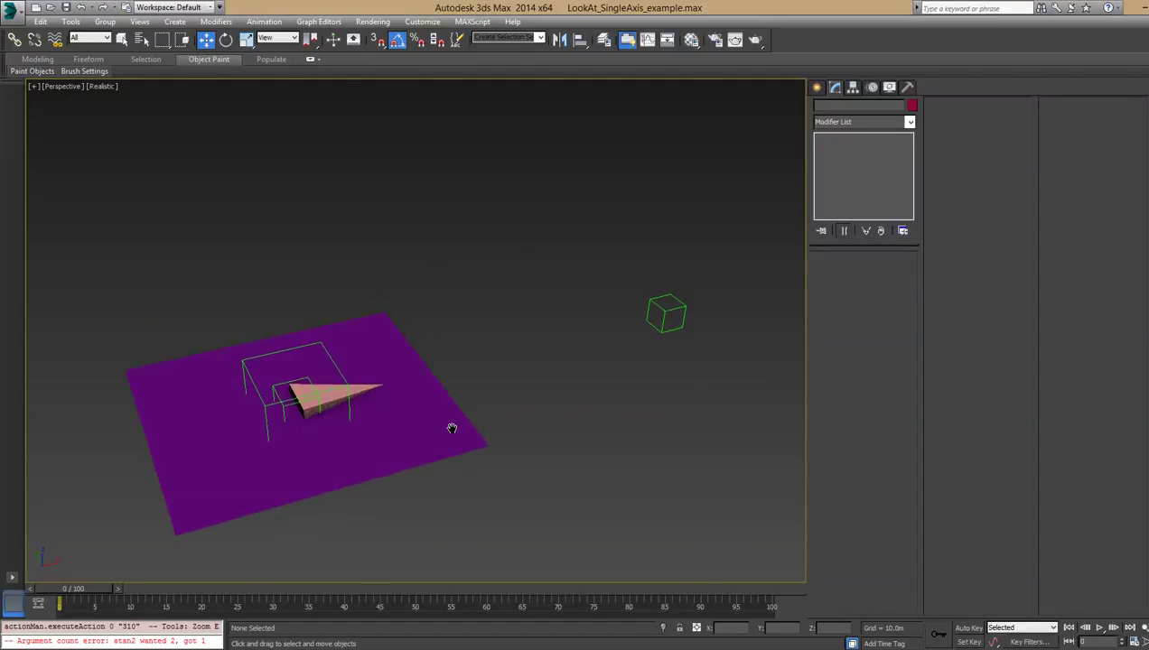
Orbit around the example rig and select the RotatingObj dummy.
alt+middle_drag(456, 385, 352, 413)
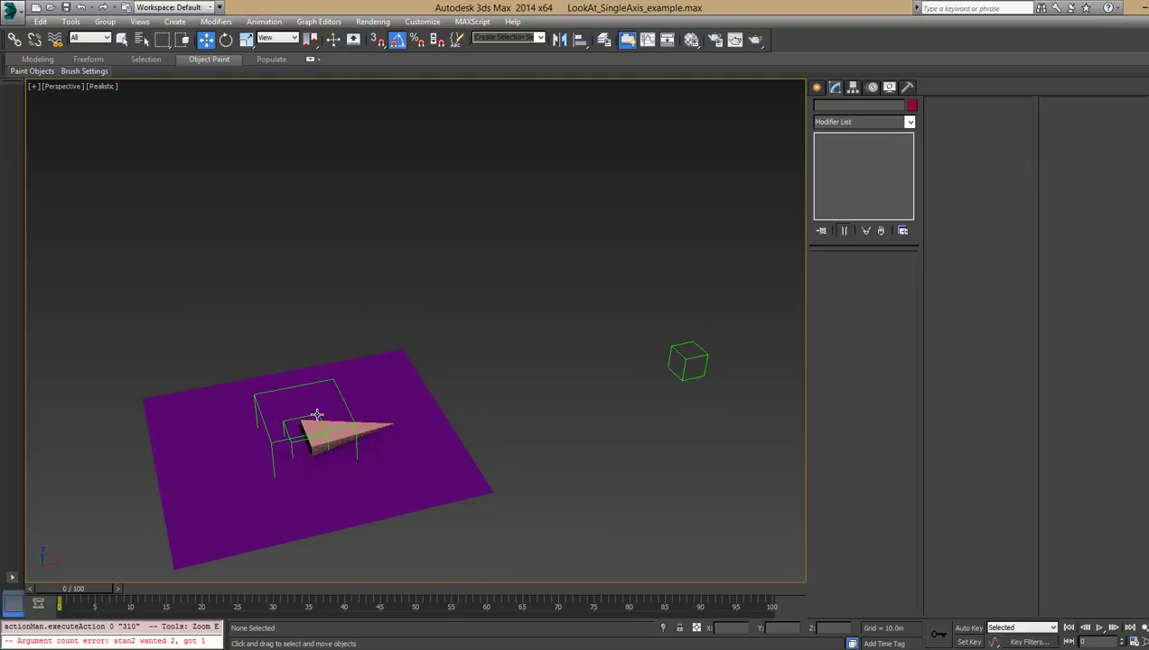
click(317, 414)
mouse_move(415, 432)
alt+middle_down()
mouse_move(400, 473)
mouse_move(393, 443)
mouse_move(407, 415)
alt+middle_up()
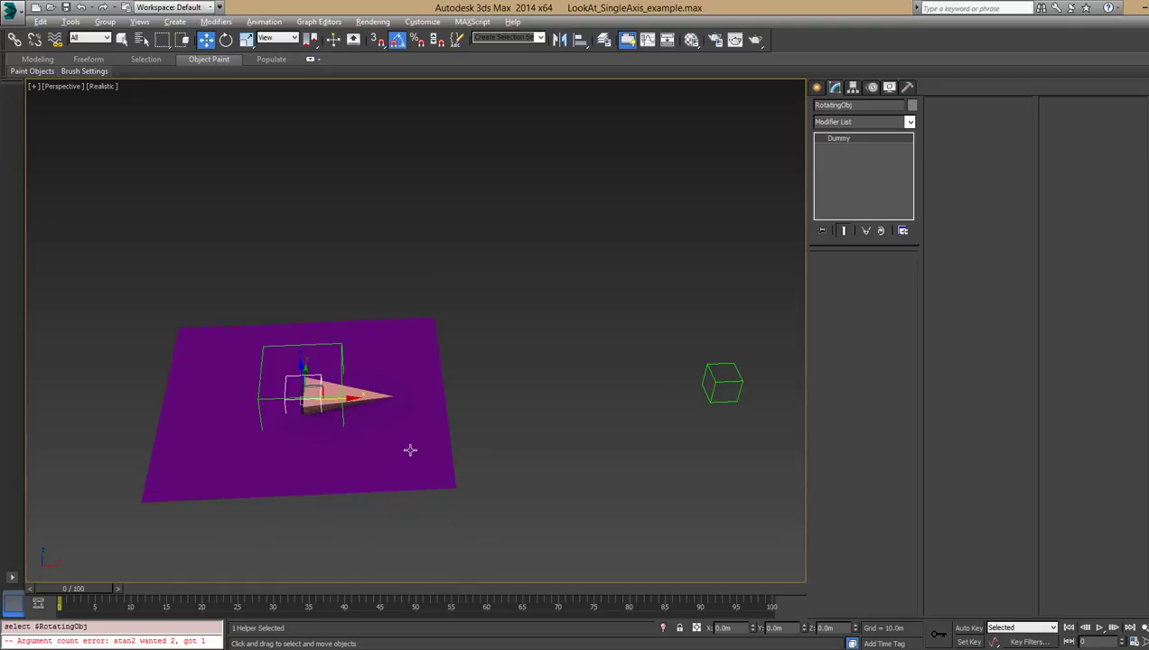
mouse_move(410, 456)
alt+middle_down()
mouse_move(413, 428)
mouse_move(412, 456)
mouse_move(430, 454)
alt+middle_up()
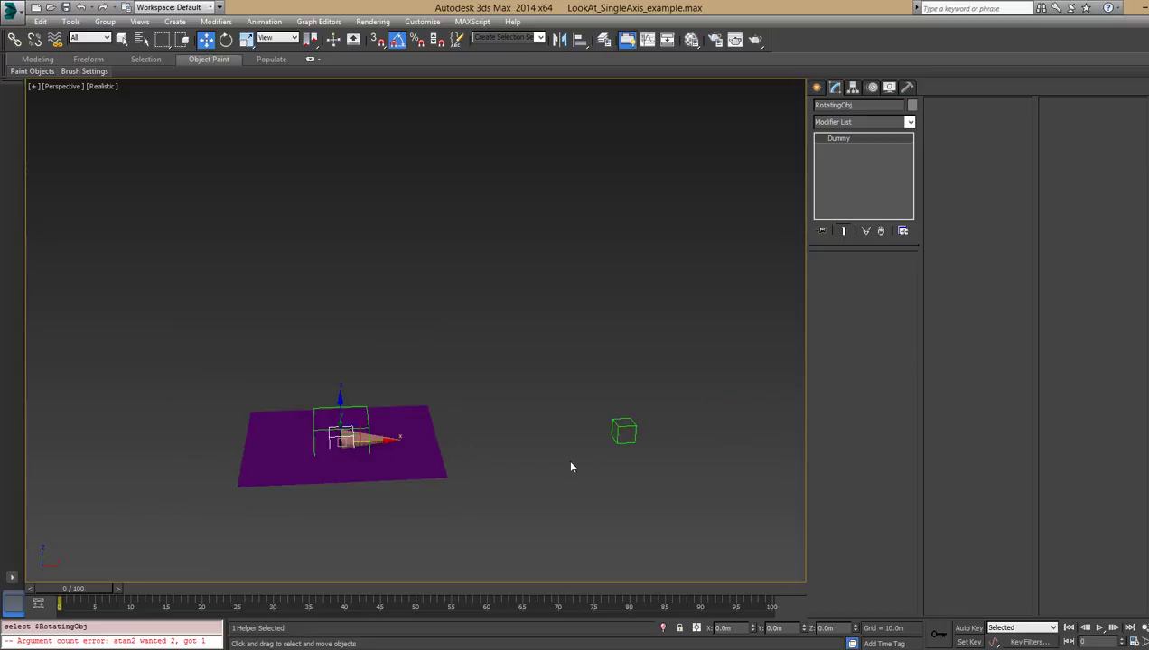
Move the LookAtObj dummy up and down to about 110.868m high so the pyramid re-aims.
click(622, 425)
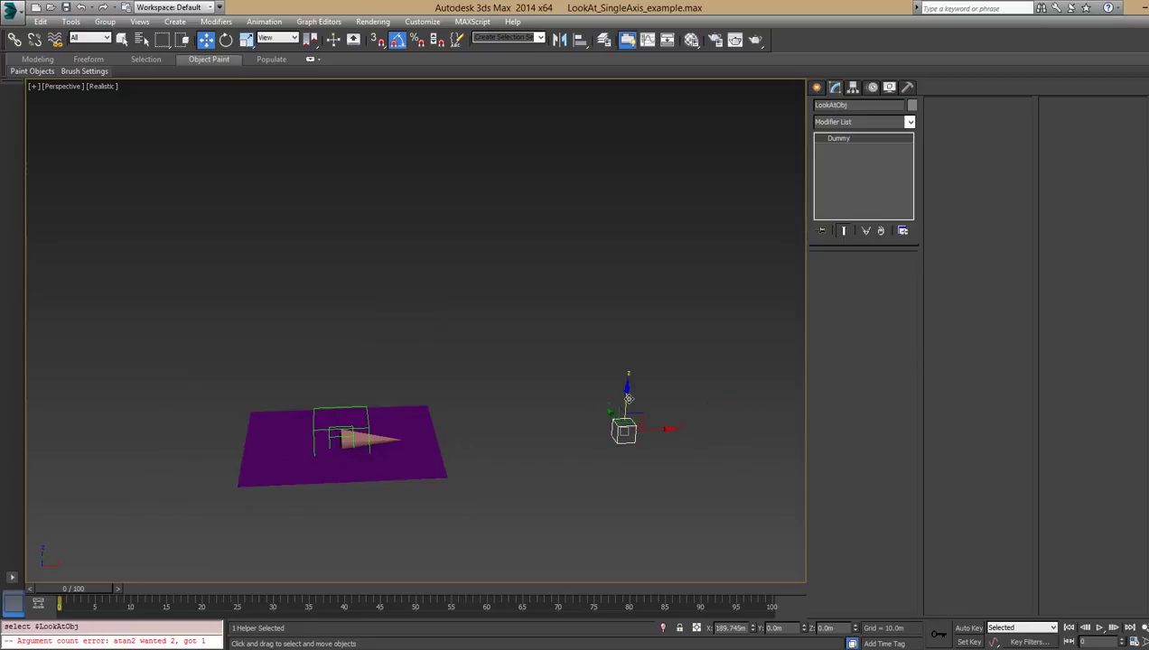
alt+middle_drag(518, 417, 505, 533)
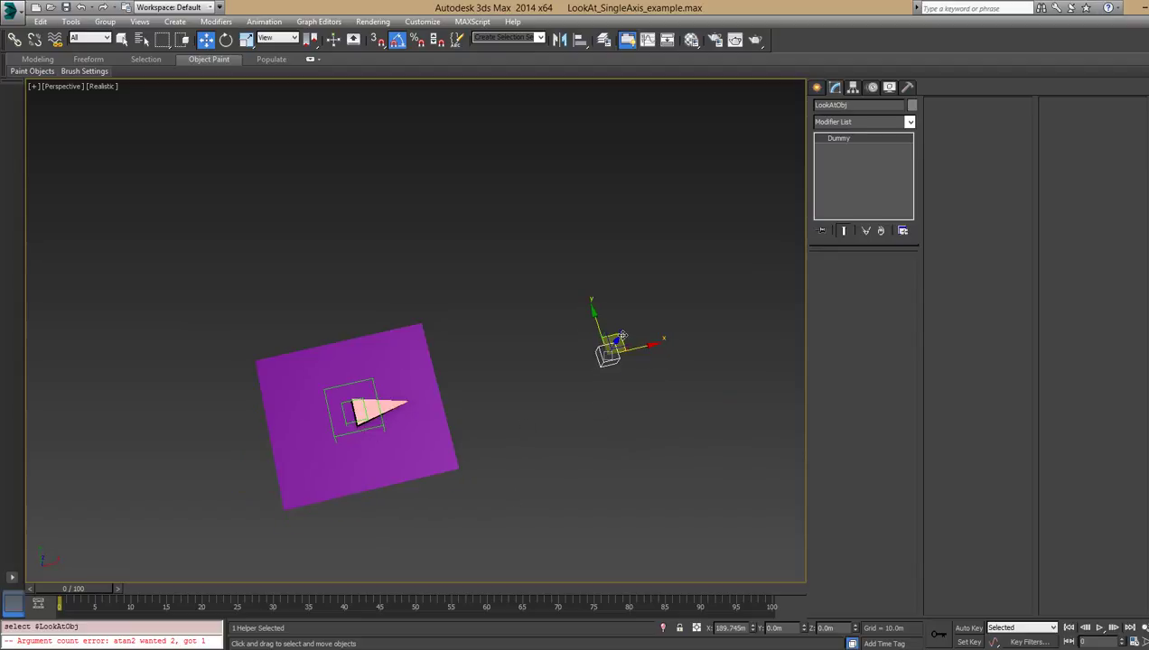
drag(608, 350, 573, 295)
alt+middle_drag(572, 295, 578, 388)
drag(583, 390, 588, 232)
alt+middle_drag(588, 232, 632, 342)
Deselect everything and nudge the LookAtObj dummy up and back down.
click(621, 327)
drag(619, 345, 614, 390)
alt+middle_drag(487, 397, 456, 405)
Select Plane001 and try tilting it with the Rotate tool.
click(439, 462)
key(e)
alt+middle_drag(439, 463, 408, 437)
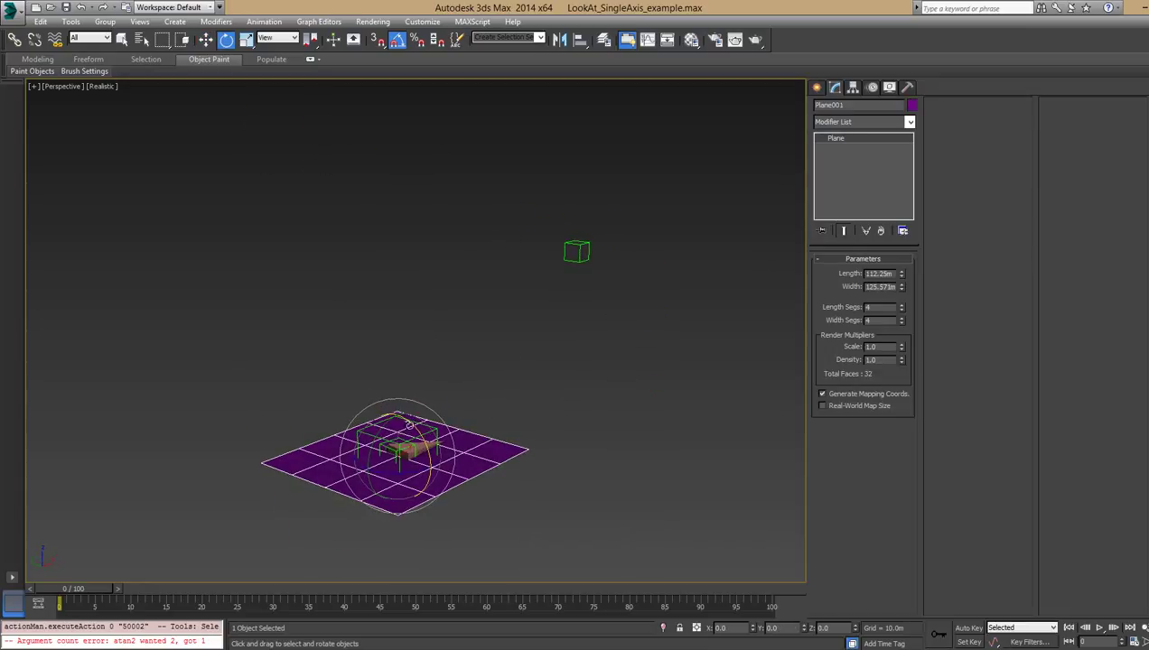
drag(409, 424, 310, 427)
key(w)
alt+middle_drag(310, 427, 294, 391)
Rotate Plane001 50° about Z in the Local coordinate system, then start a New All scene.
key(e)
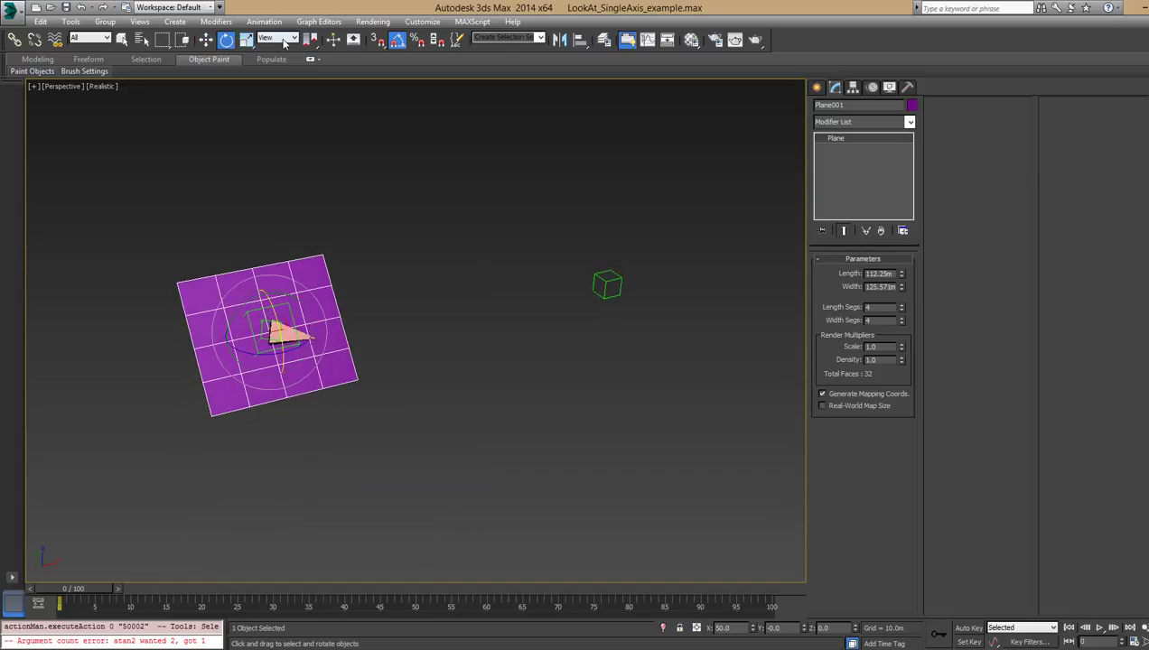
click(279, 38)
click(274, 83)
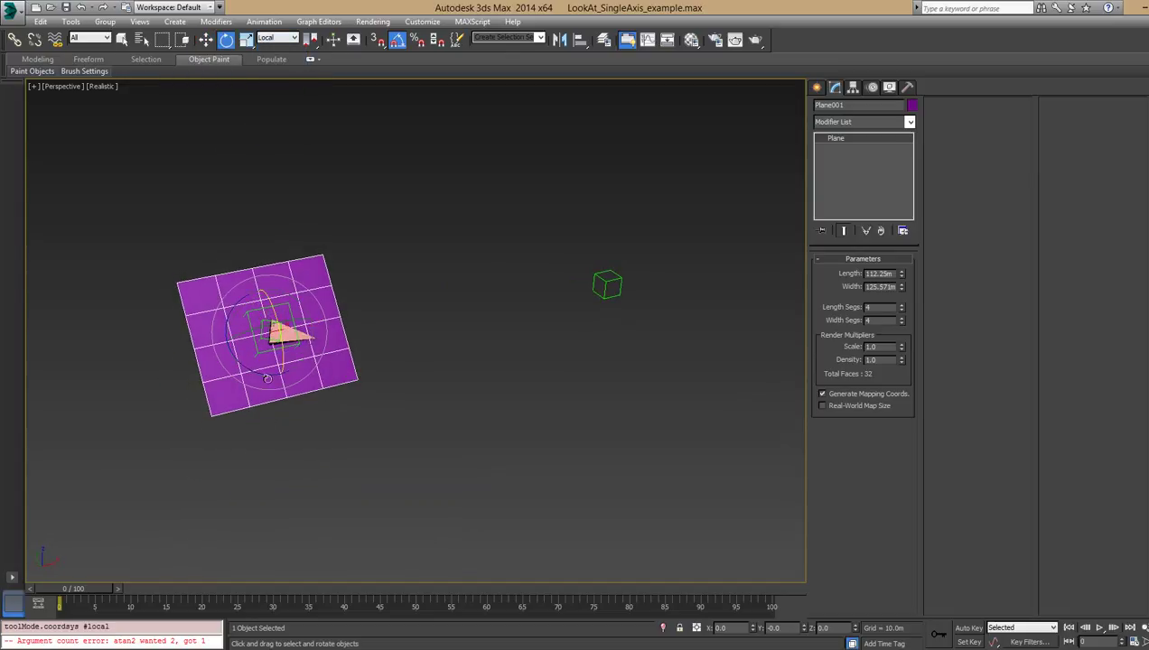
mouse_move(264, 374)
mouse_down()
mouse_move(190, 343)
mouse_move(325, 384)
mouse_move(270, 380)
mouse_move(320, 384)
mouse_move(285, 379)
mouse_up()
alt+middle_drag(453, 305, 394, 402)
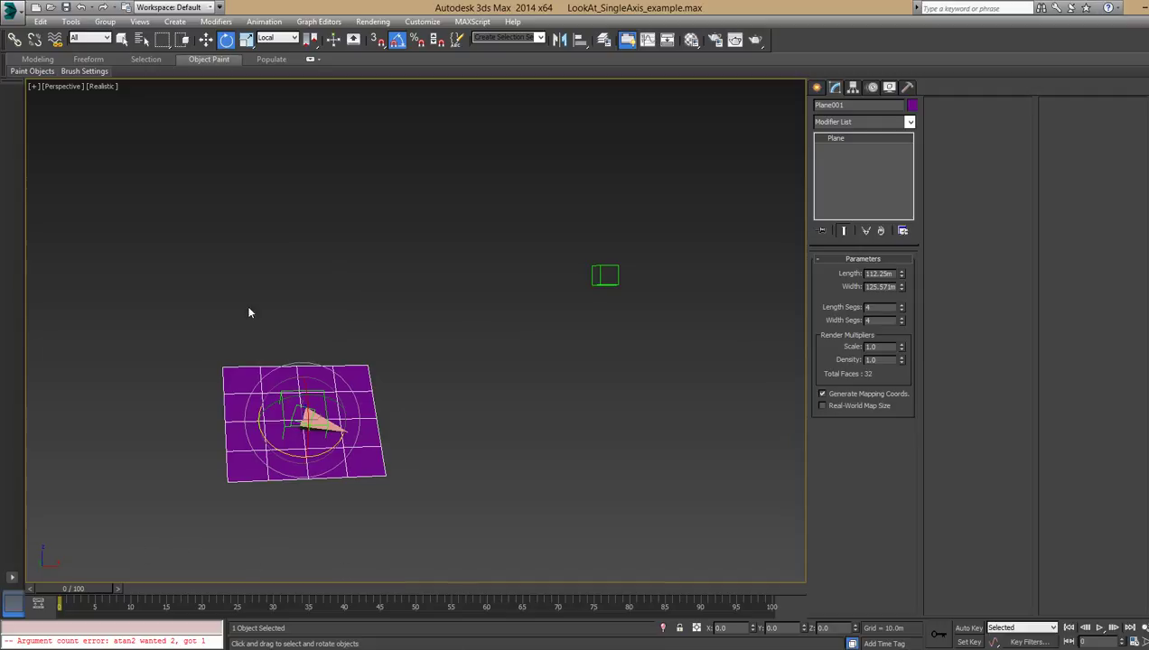
click(17, 12)
Start a new scene without saving the example, and zoom extents.
mouse_move(45, 43)
click(40, 43)
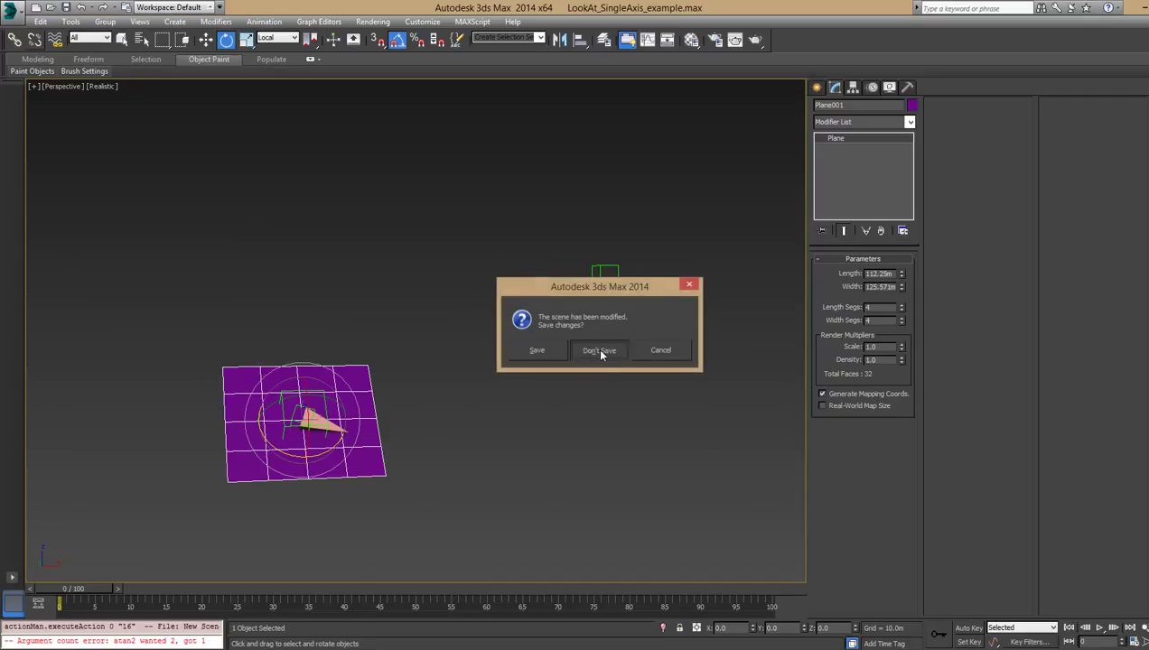
click(599, 351)
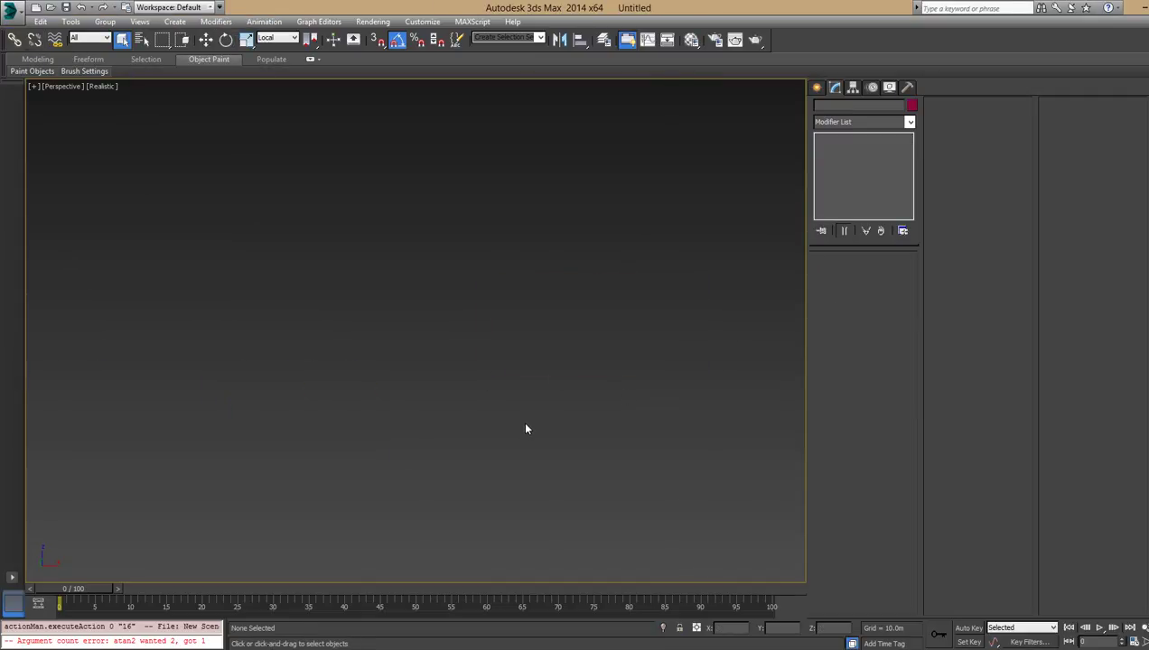
key(z)
Draw a standard primitive Plane on the grid.
click(818, 88)
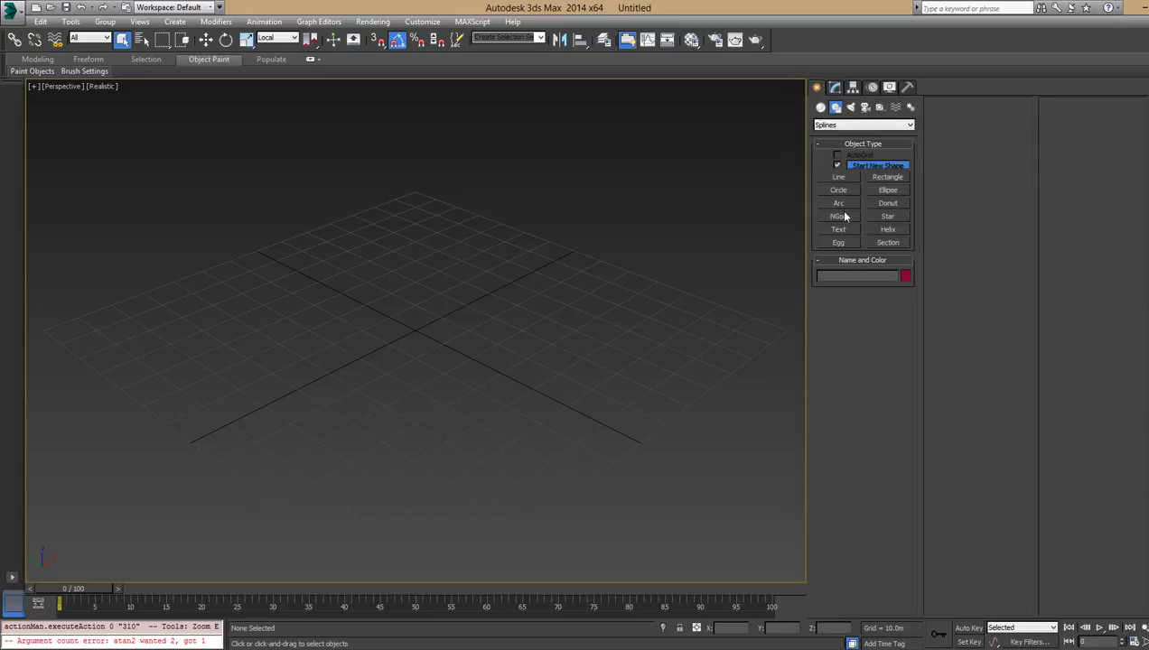
click(820, 108)
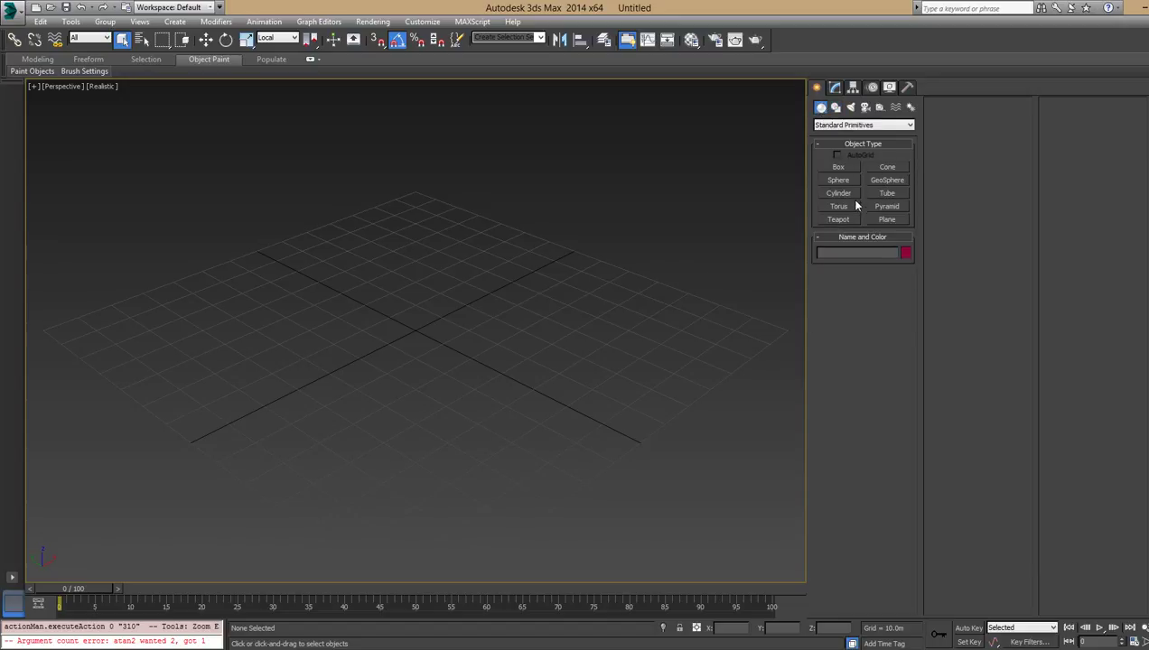
click(880, 220)
drag(185, 348, 676, 335)
key(w)
Zero the plane's X and Y position and hide the viewport grid.
right_click(753, 630)
right_click(802, 630)
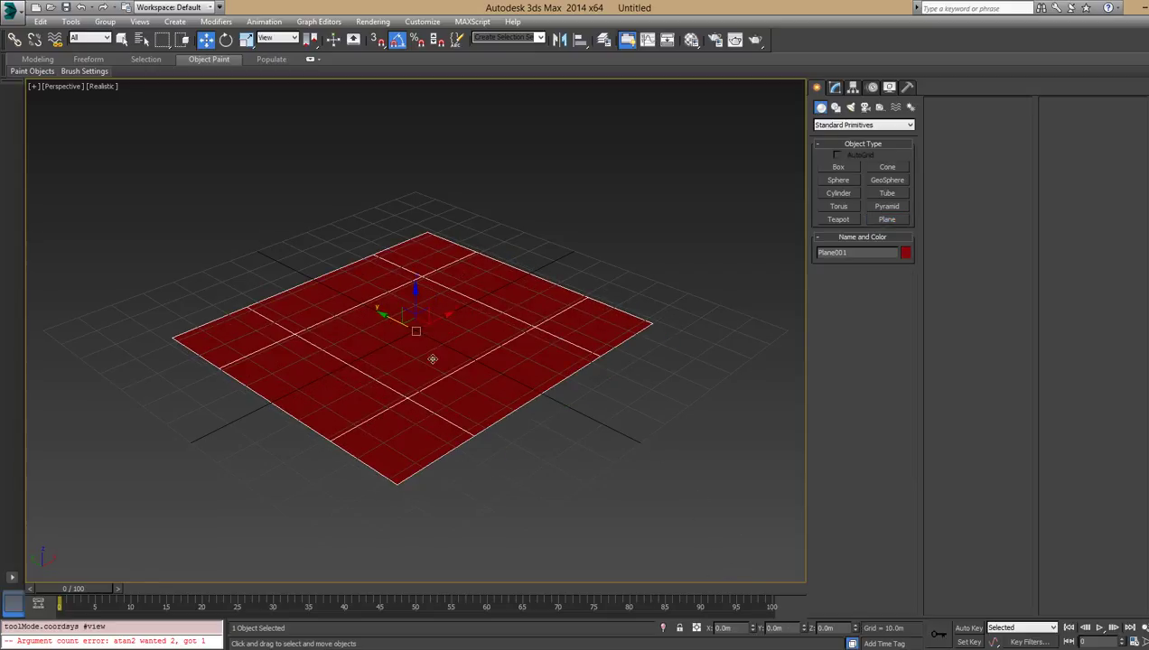
middle_drag(434, 350, 479, 387)
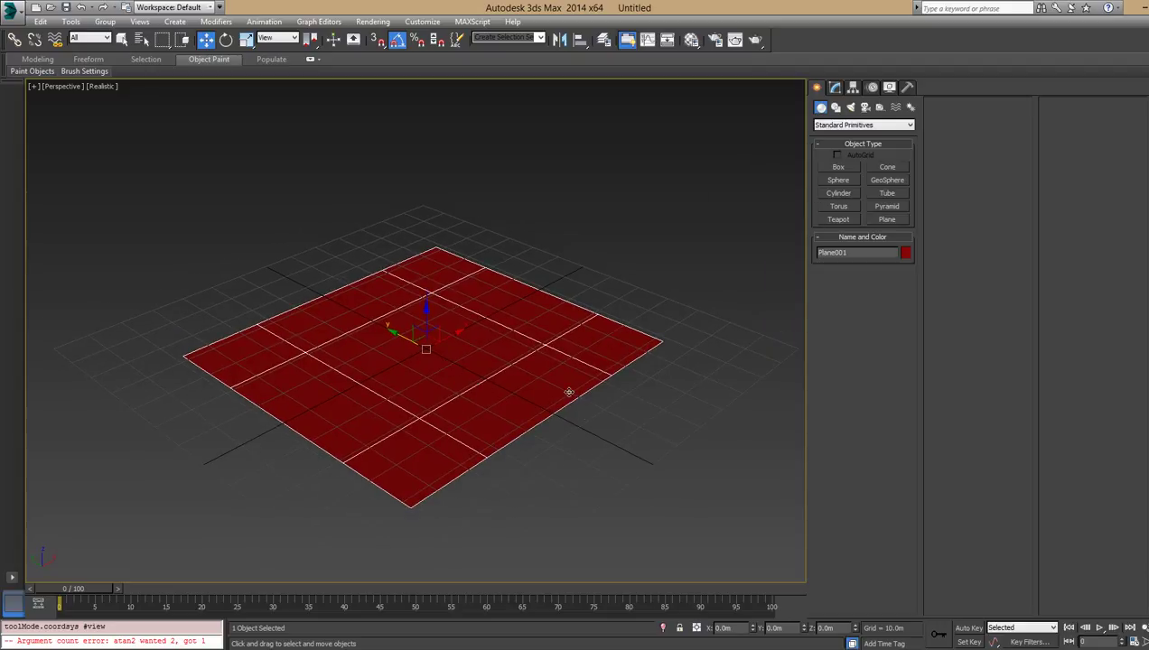
key(g)
alt+middle_drag(559, 434, 507, 409)
Rename Plane001 to Obj_ROOT in the Modify panel and zoom out.
click(831, 87)
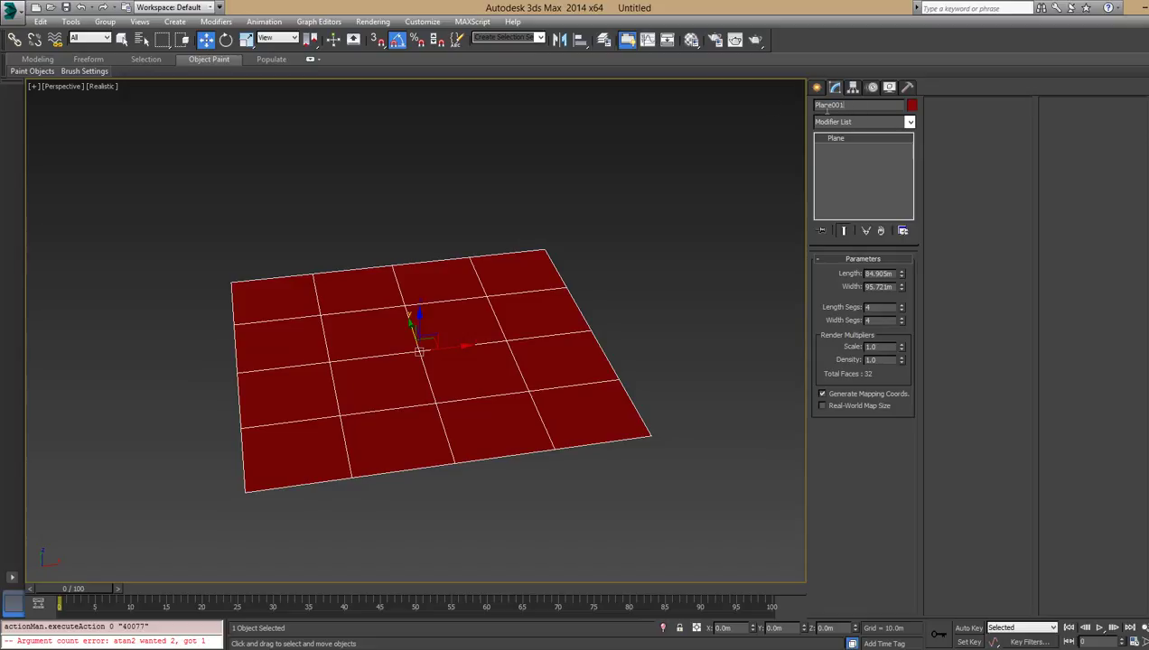
text(ROOT)
scroll(451, 384, down, 5)
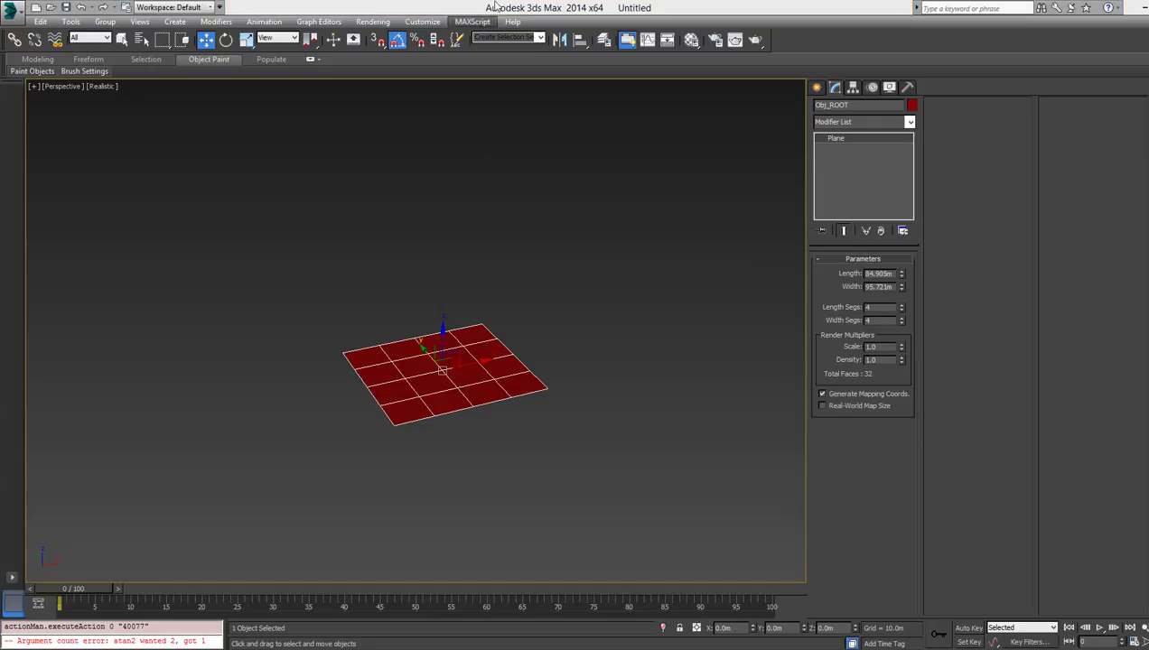
click(816, 87)
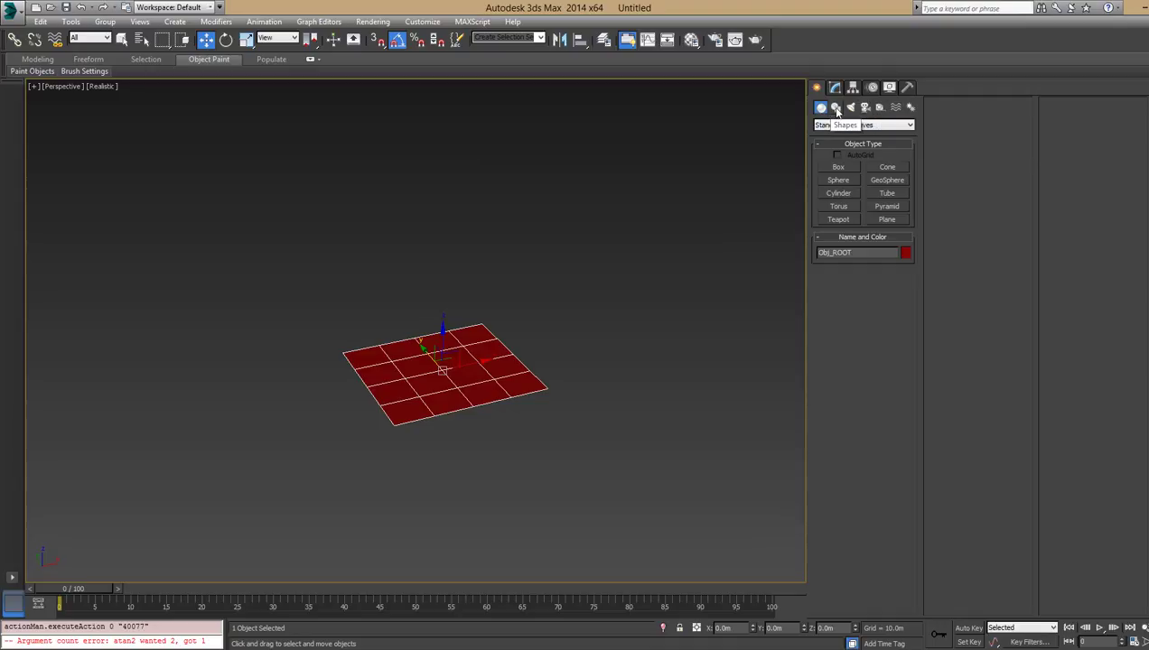
Create a dummy named RotatingObj and align it to the centre of the Obj_ROOT plane.
click(880, 107)
click(838, 167)
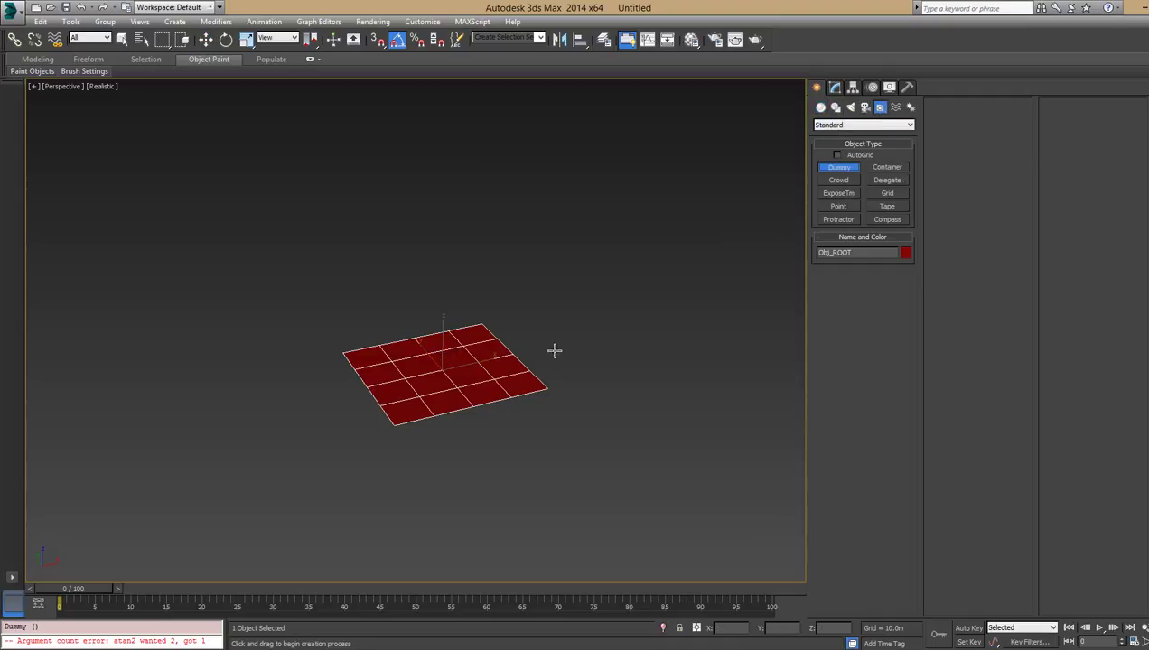
drag(554, 350, 577, 334)
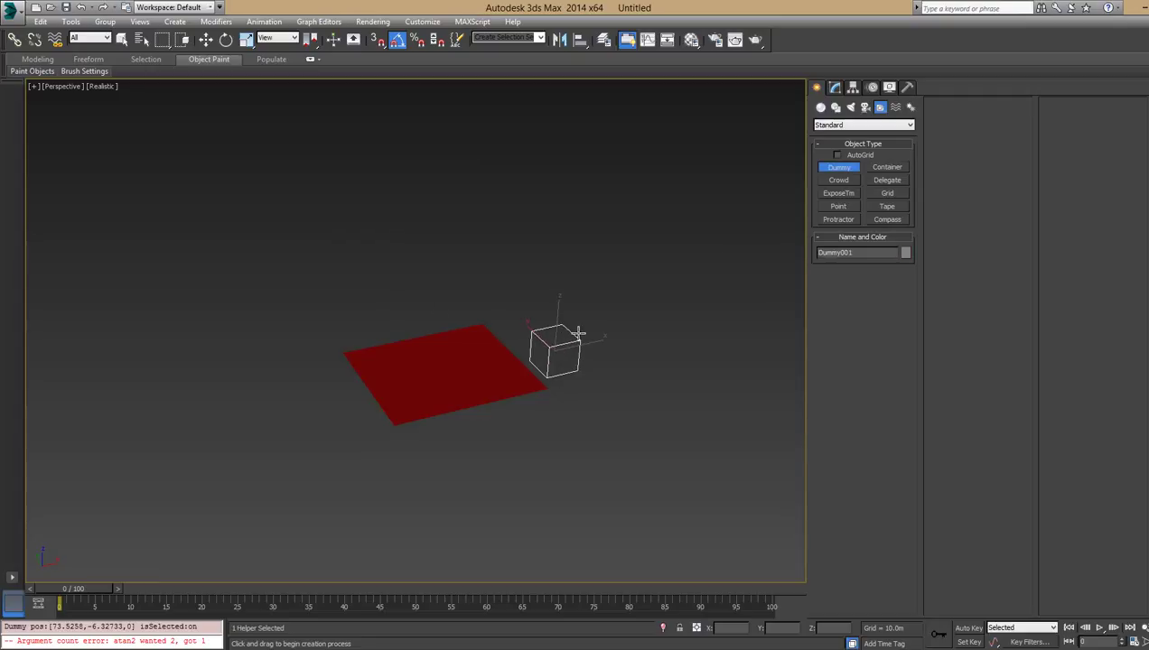
click(834, 88)
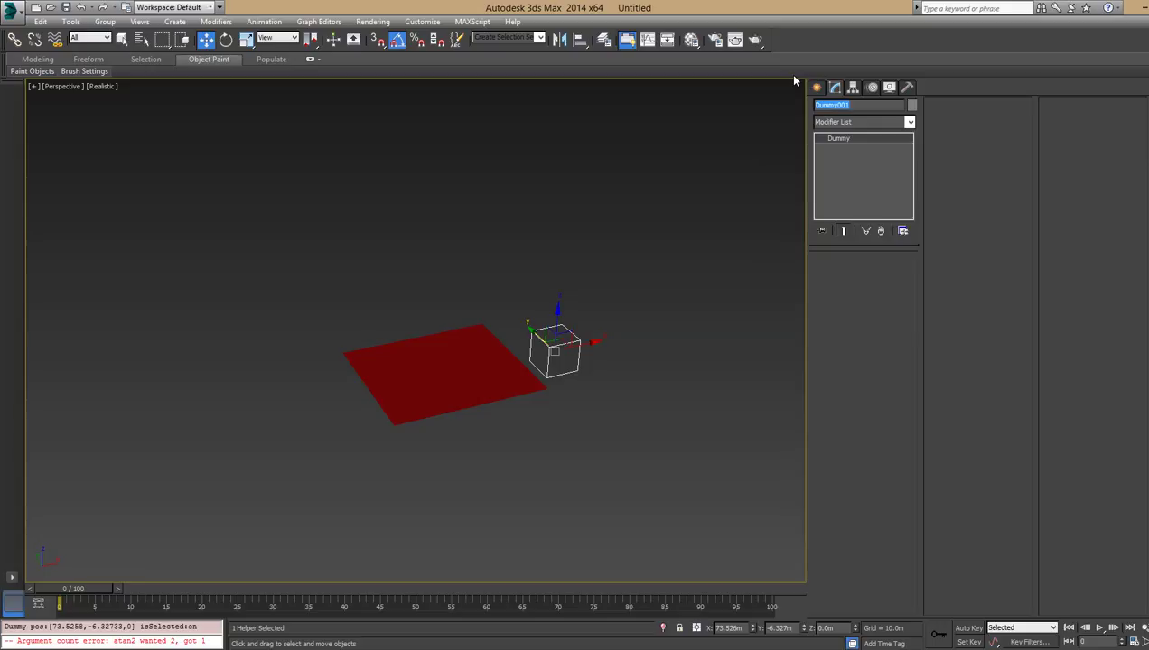
text(RotatingObj)
key(Return)
key(alt+a)
click(469, 392)
click(614, 435)
Link RotatingObj to Obj_ROOT as its child.
click(14, 40)
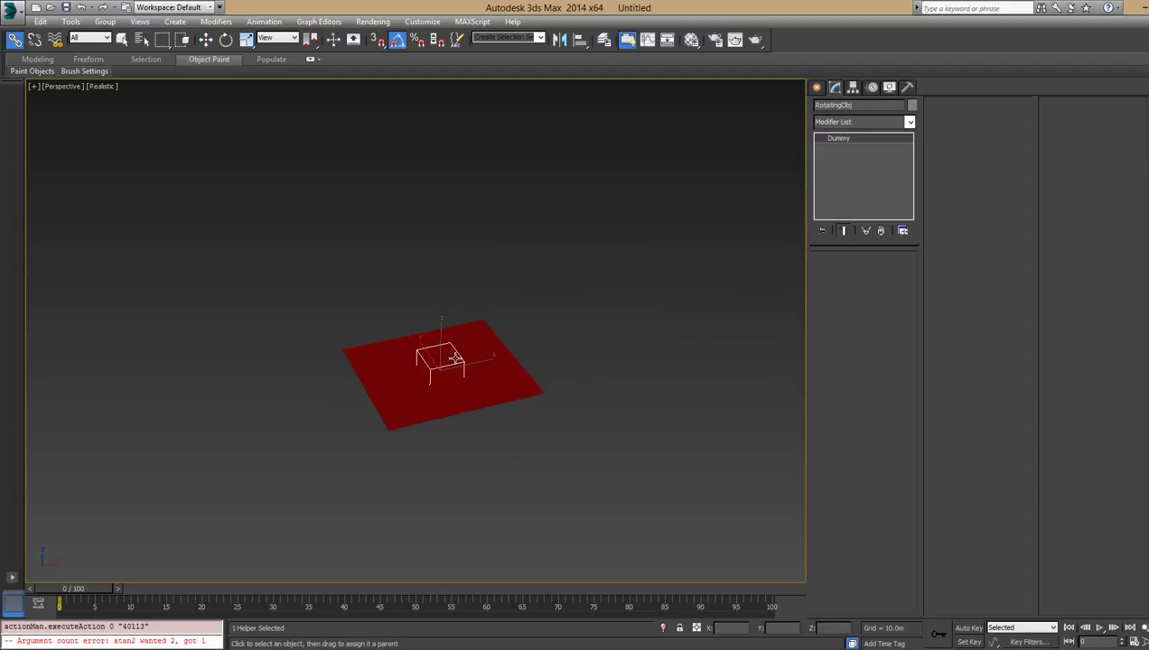
key(F3)
drag(452, 354, 504, 338)
key(F3)
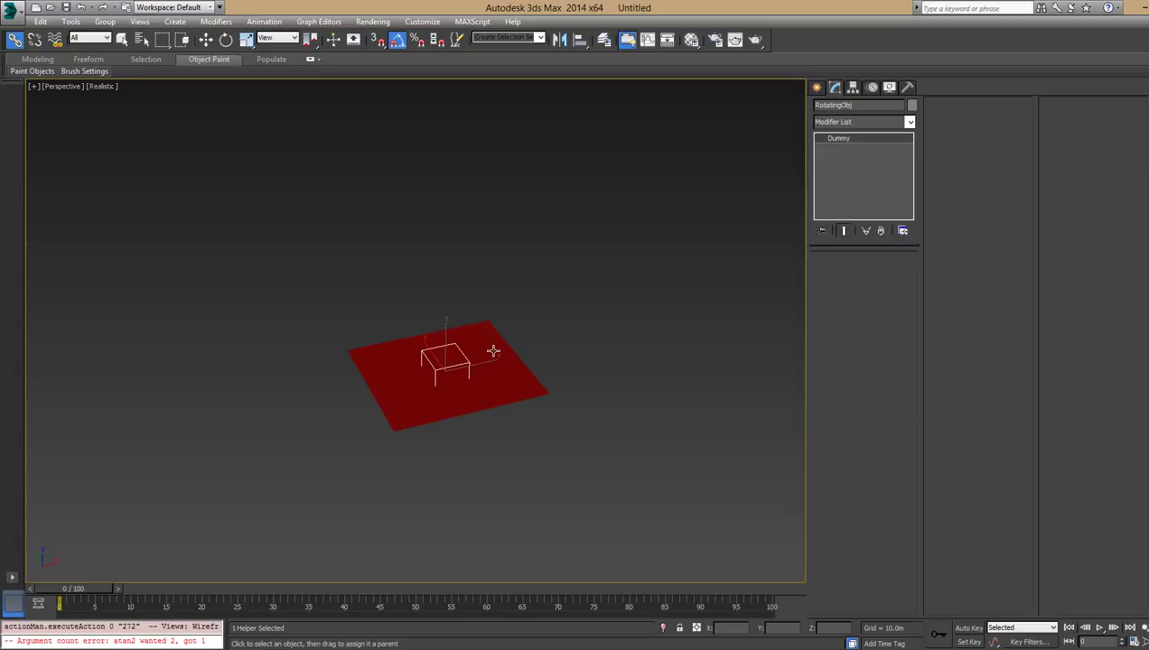
click(501, 343)
key(w)
alt+middle_drag(613, 310, 632, 343)
Draw a pyramid beside the plane.
click(816, 88)
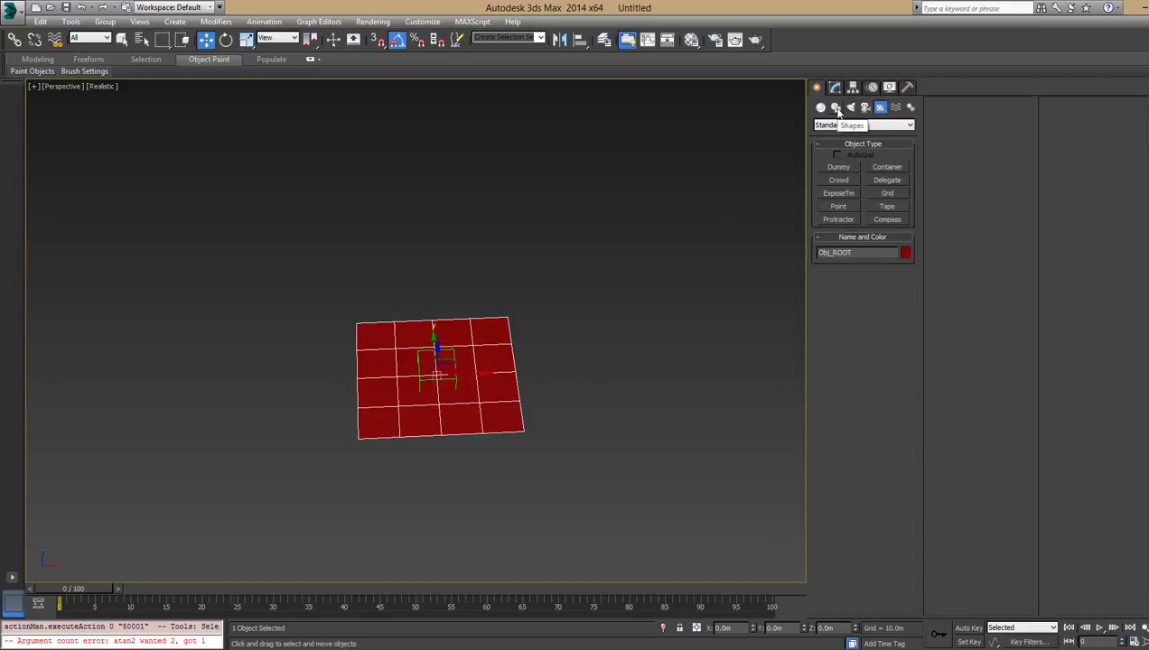
click(821, 108)
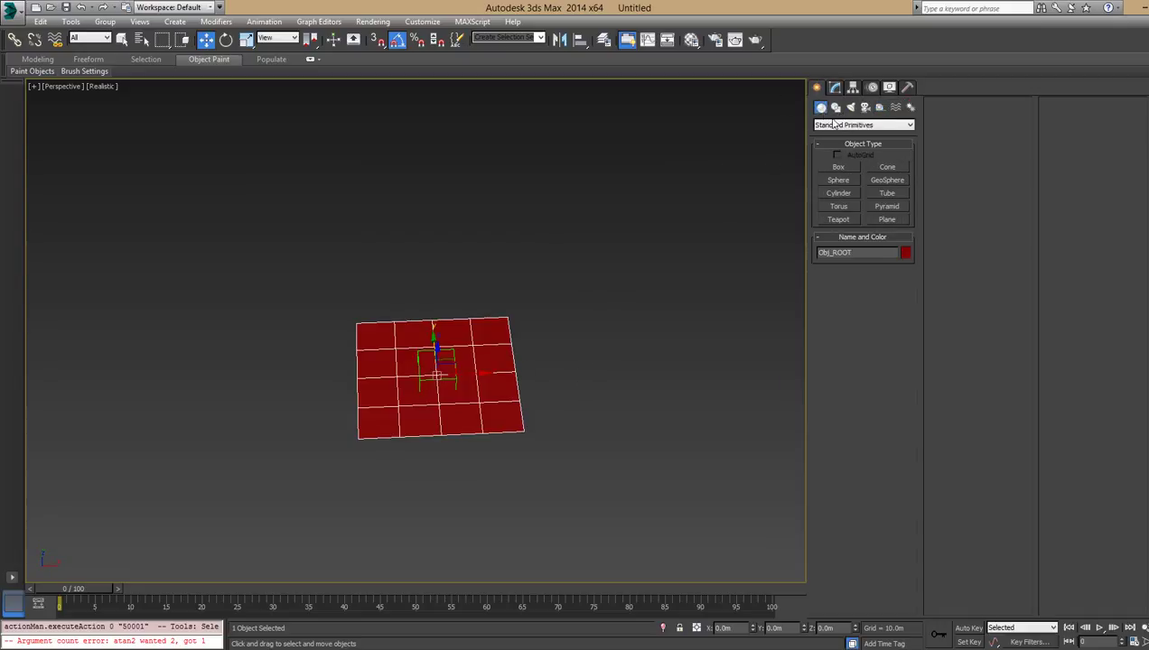
click(885, 207)
drag(538, 372, 599, 361)
click(593, 258)
alt+middle_drag(611, 367, 657, 363)
Set the pyramid to depth 10m, width 20m and height 40m.
double_click(892, 349)
text(10)
key(Return)
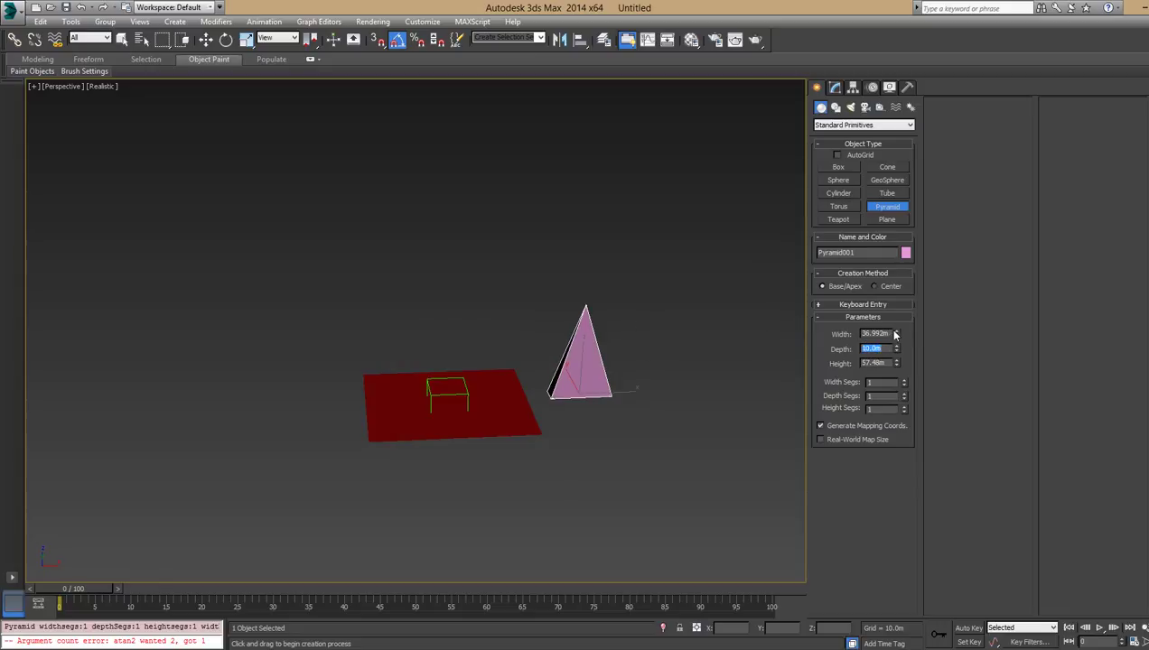
key(shift+Tab)
text(20)
key(Tab)
key(Tab)
text(40)
key(Return)
alt+middle_drag(449, 358, 453, 398)
scroll(454, 398, up, 4)
Centre the pyramid on the plane and tip it -90° about X.
key(w)
drag(723, 325, 425, 340)
click(604, 434)
key(e)
alt+middle_drag(425, 341, 529, 370)
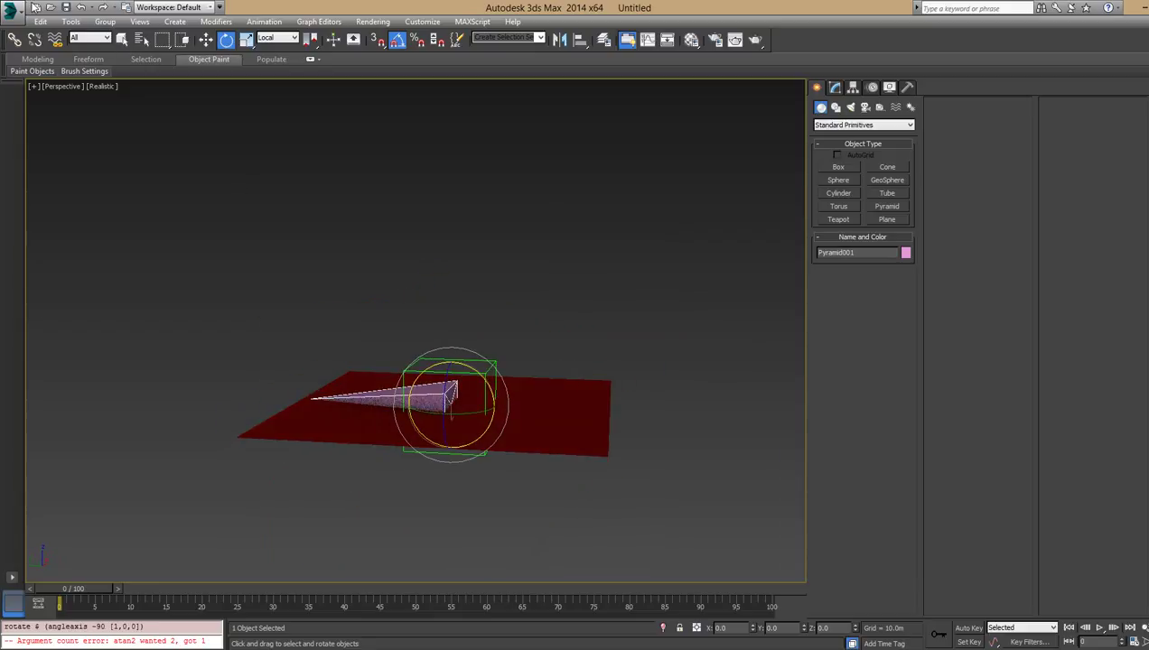
Link the pyramid to RotatingObj and rotate RotatingObj about Z.
click(15, 40)
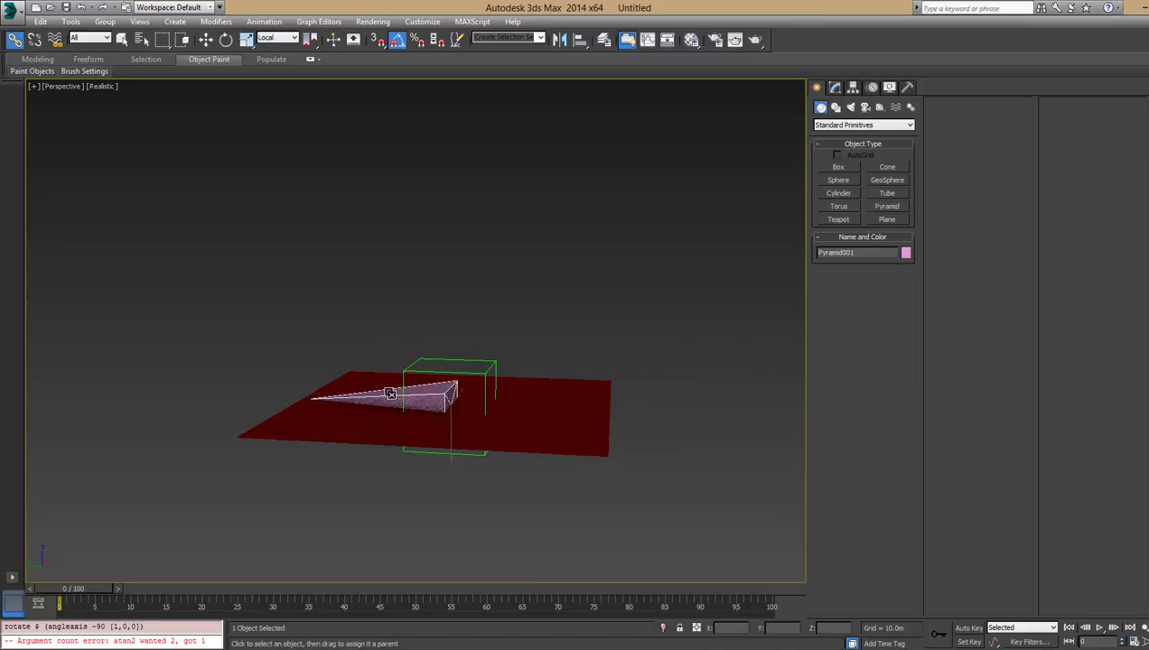
drag(442, 361, 525, 423)
alt+middle_drag(526, 423, 461, 359)
key(e)
drag(474, 435, 485, 413)
Create a second dummy helper to the right of the plane.
alt+middle_drag(485, 414, 458, 493)
scroll(493, 394, down, 3)
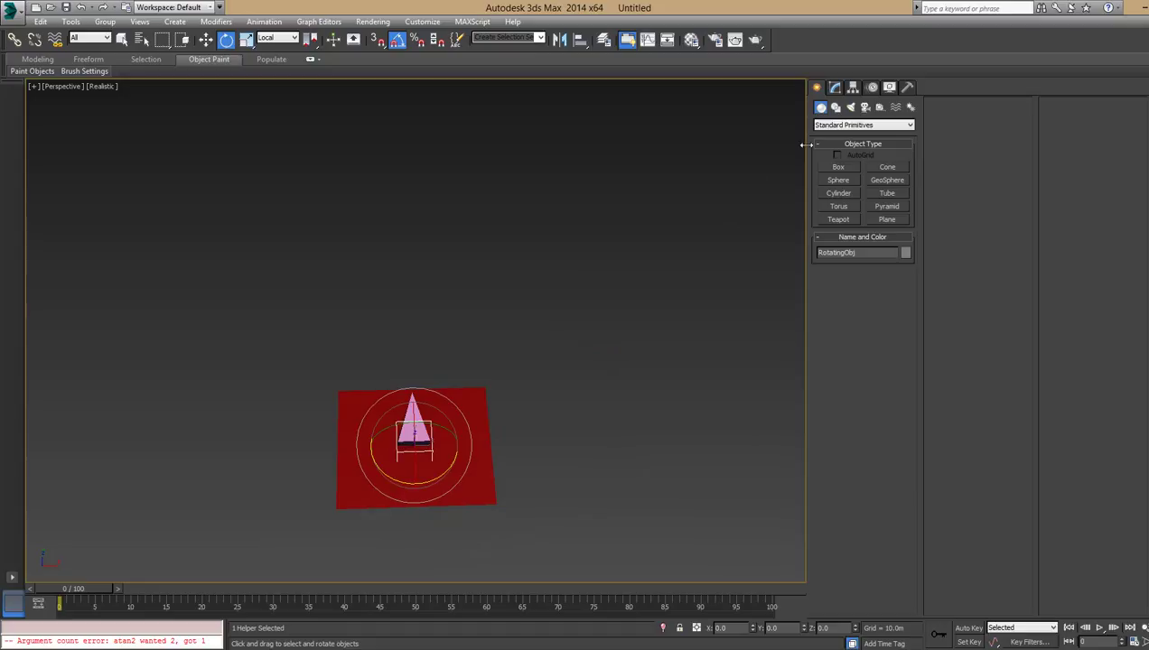
click(871, 88)
click(816, 87)
click(880, 106)
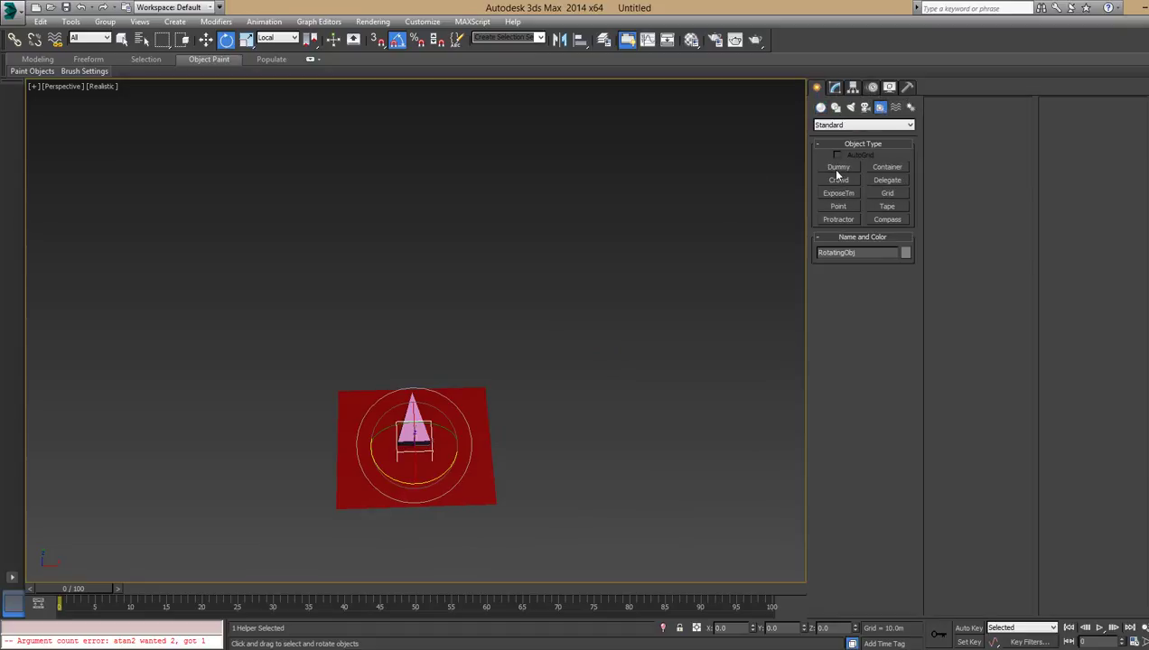
click(838, 167)
drag(621, 443, 645, 433)
Raise the dummy to Z 82.795m and slide it sideways away from the plane.
mouse_move(641, 431)
alt+middle_down()
mouse_move(643, 450)
mouse_move(646, 417)
alt+middle_up()
key(w)
drag(639, 409, 646, 269)
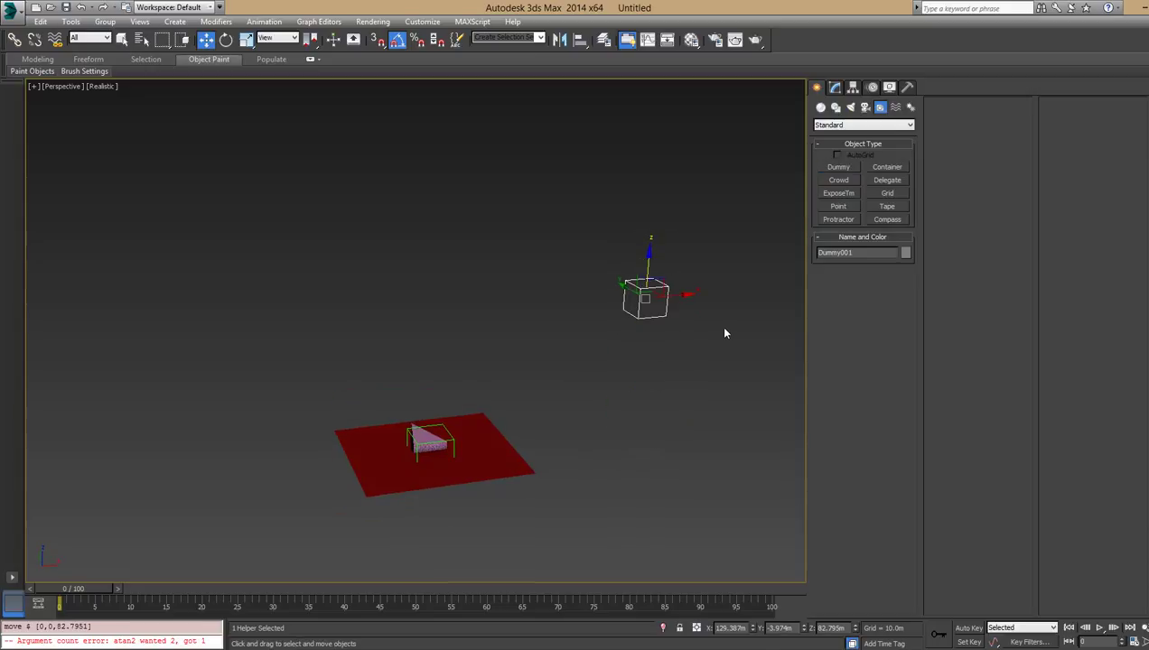
alt+middle_drag(705, 315, 659, 343)
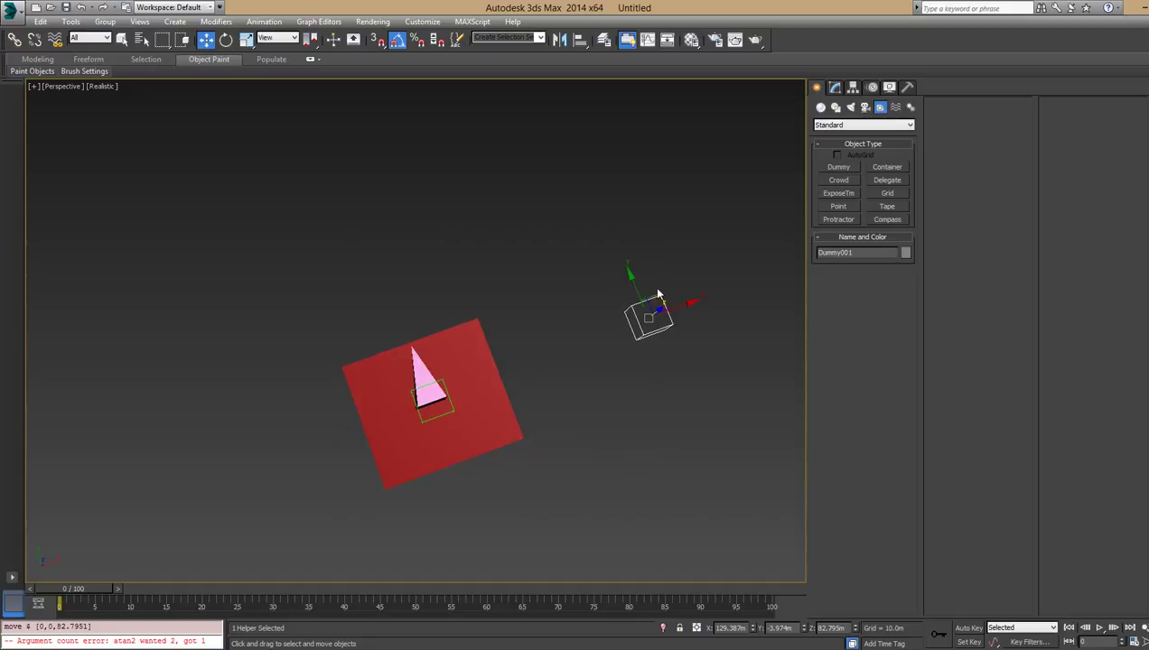
drag(658, 298, 619, 215)
Rename the dummy LookAtObj and select RotatingObj.
click(835, 87)
click(855, 104)
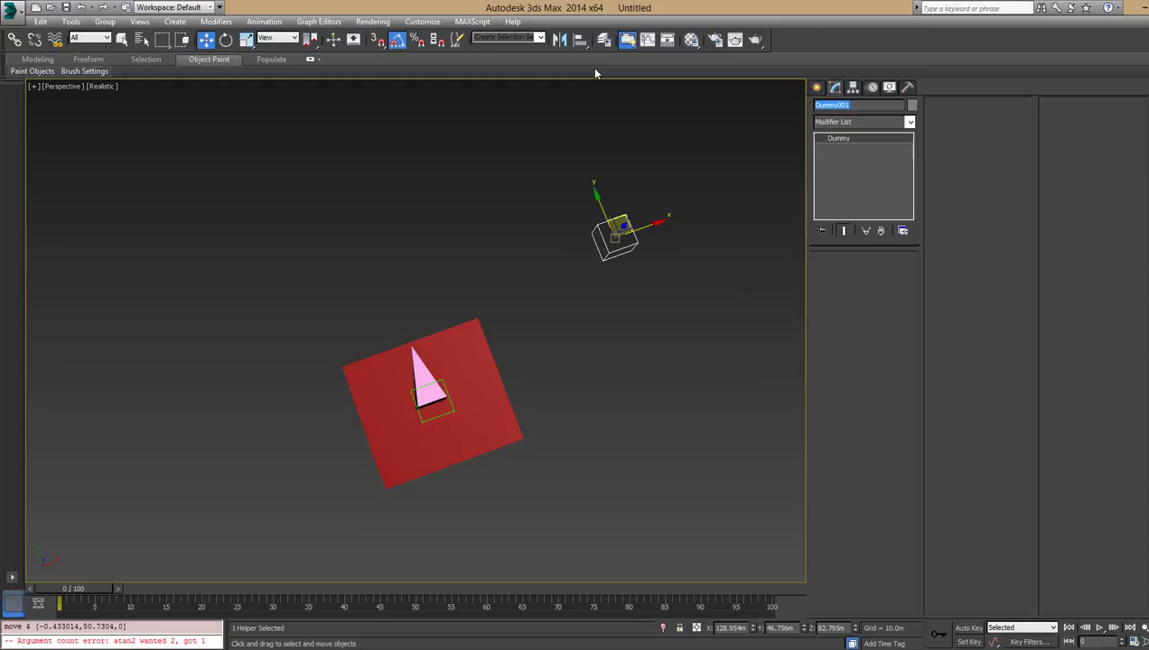
text(LookAtObj)
key(Return)
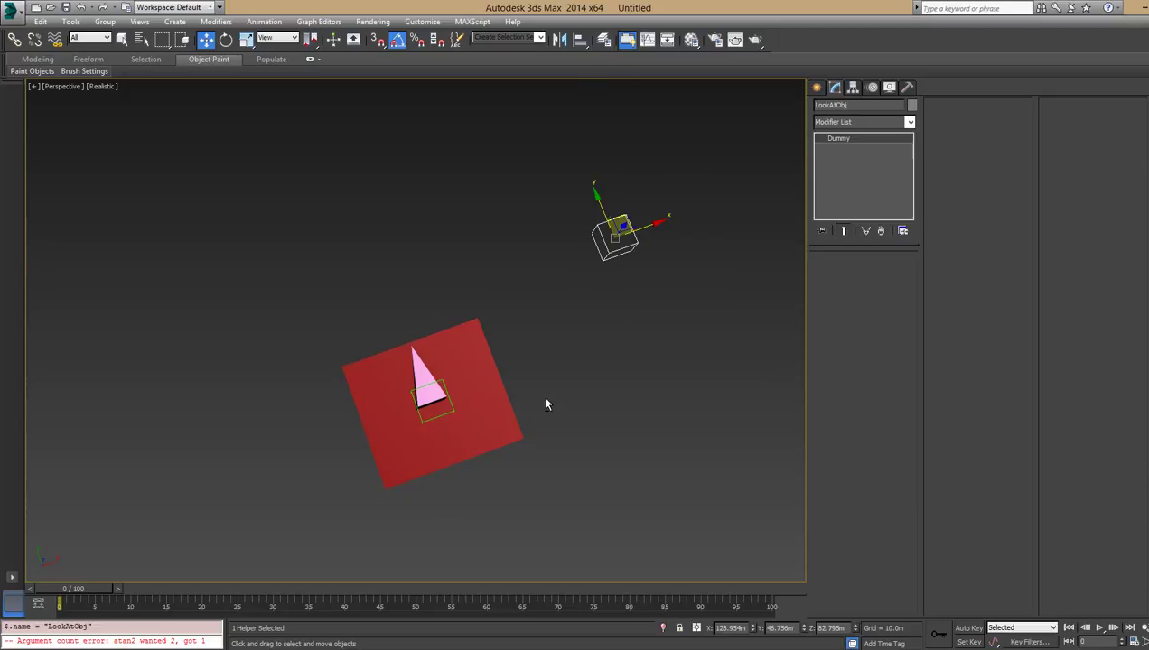
alt+middle_drag(543, 413, 521, 389)
click(480, 405)
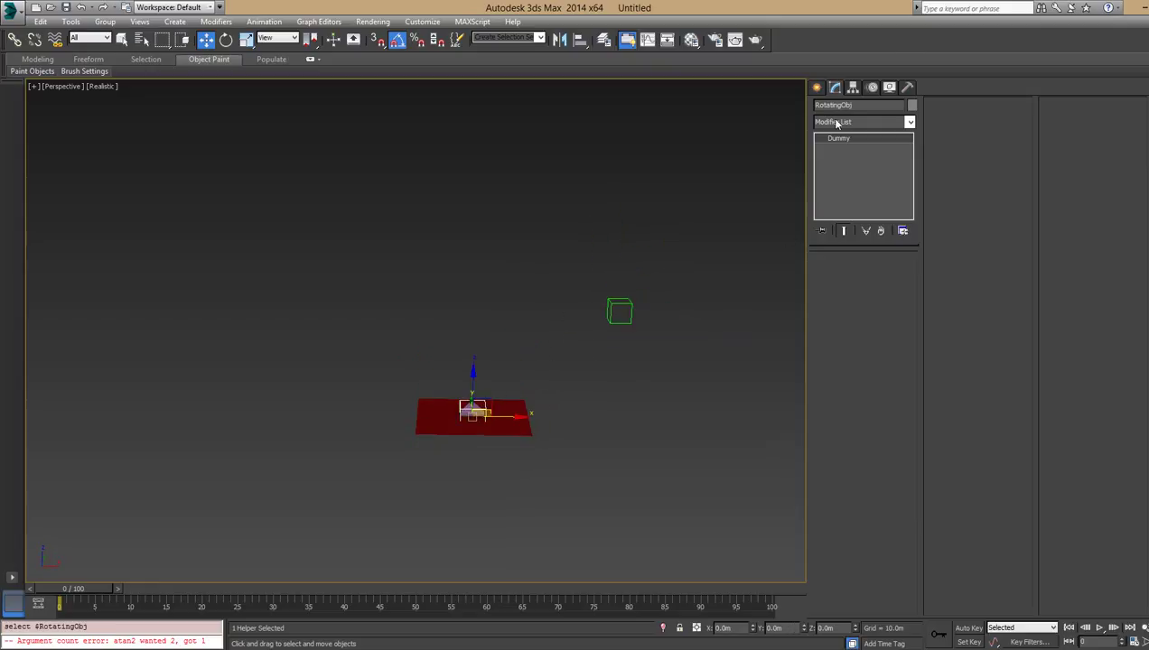
Expand RotatingObj's Euler XYZ rotation controller into its axis tracks in the Motion panel.
click(871, 88)
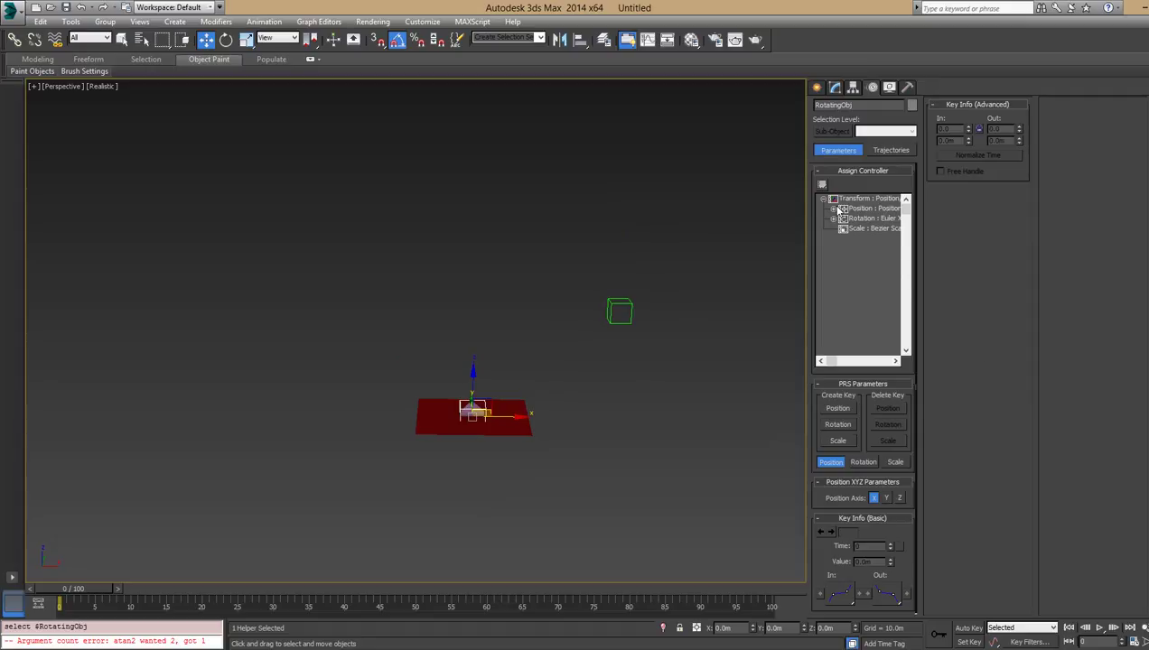
click(833, 218)
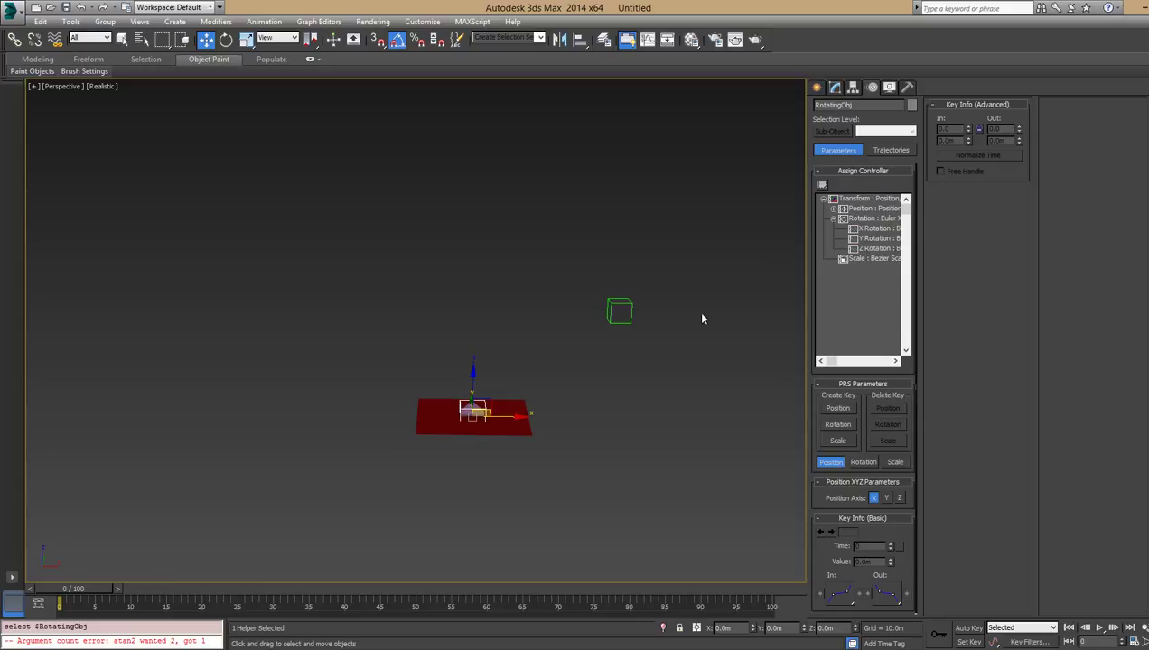
alt+middle_drag(529, 361, 502, 399)
scroll(519, 417, up, 5)
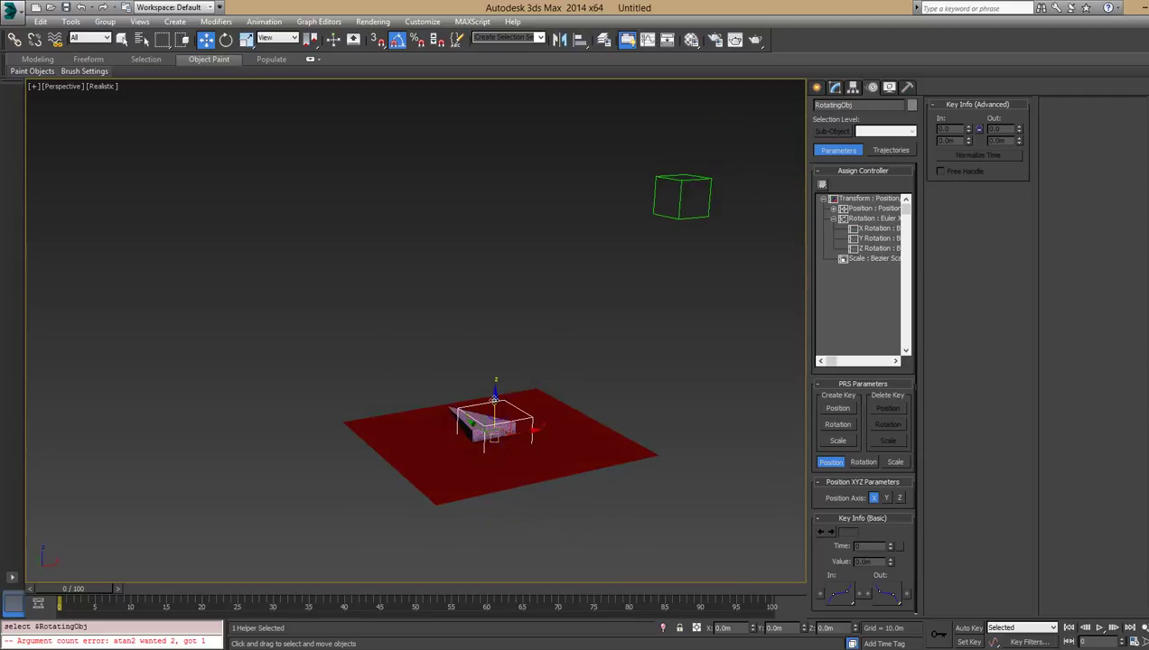
Rotate RotatingObj -25° about Z and pick the Z Rotation track.
key(e)
drag(502, 457, 483, 456)
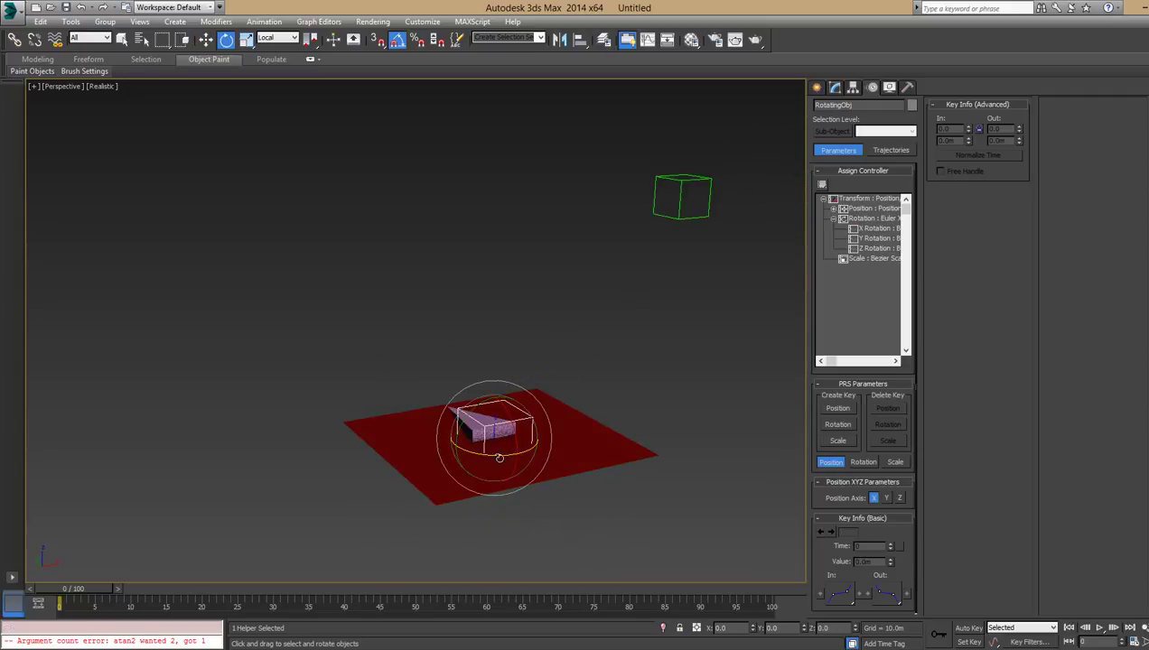
alt+middle_drag(633, 390, 612, 416)
click(867, 248)
Assign a Float Script controller to Z Rotation and resize the Script Controller dialog.
click(822, 186)
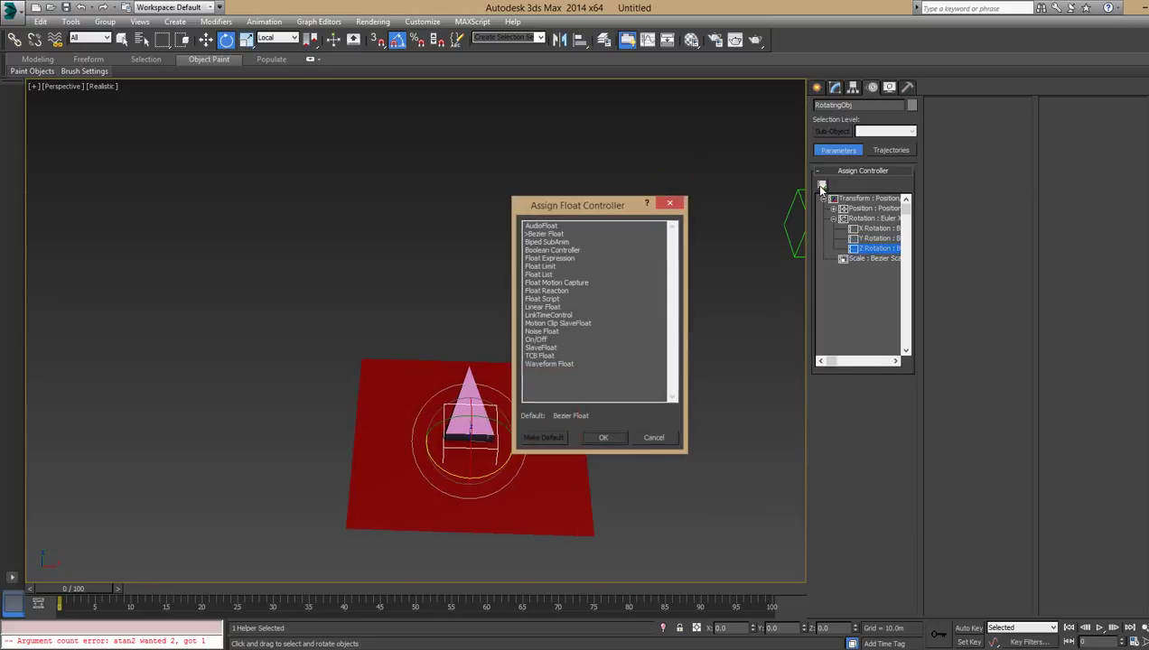
click(549, 298)
click(603, 438)
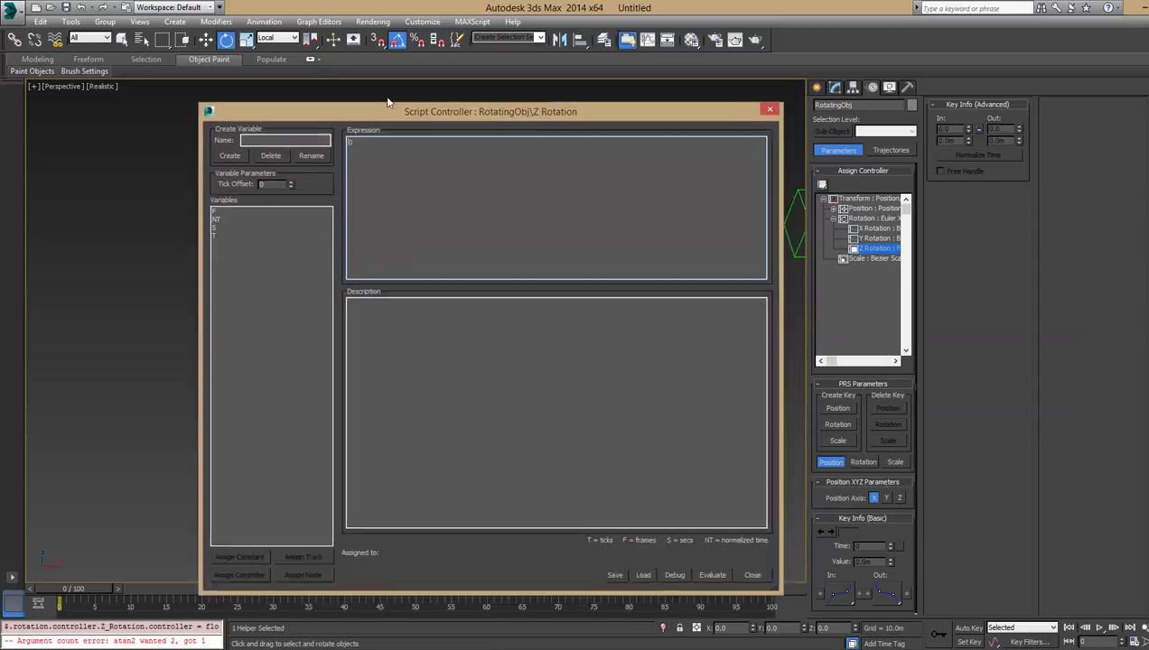
drag(452, 113, 298, 77)
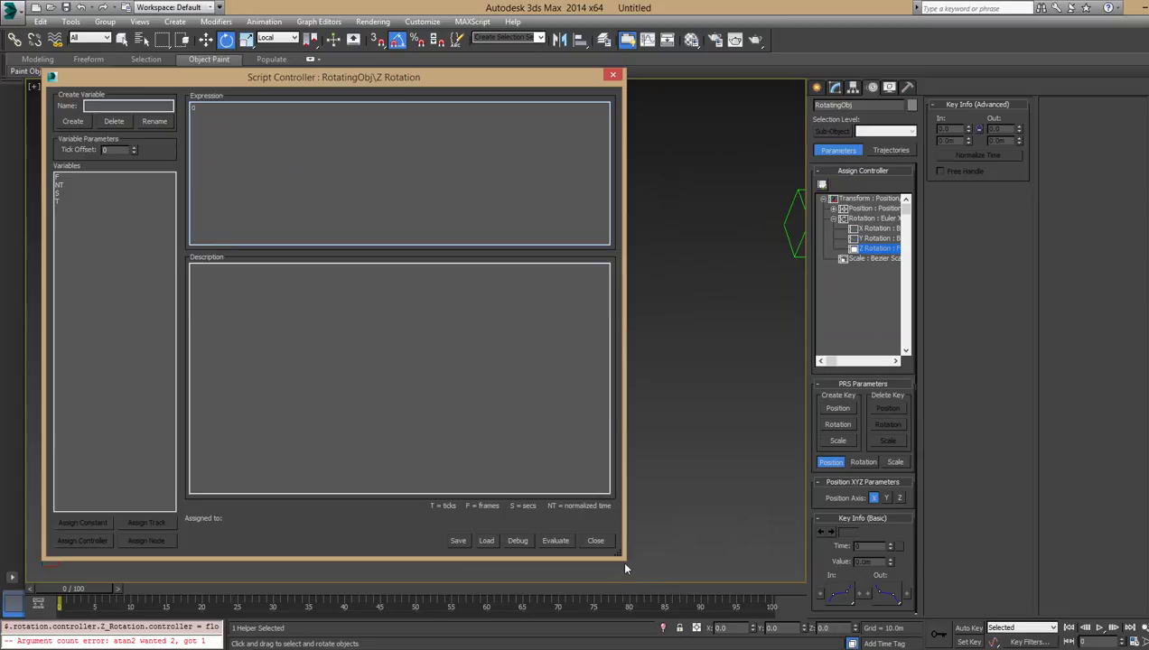
drag(622, 557, 384, 531)
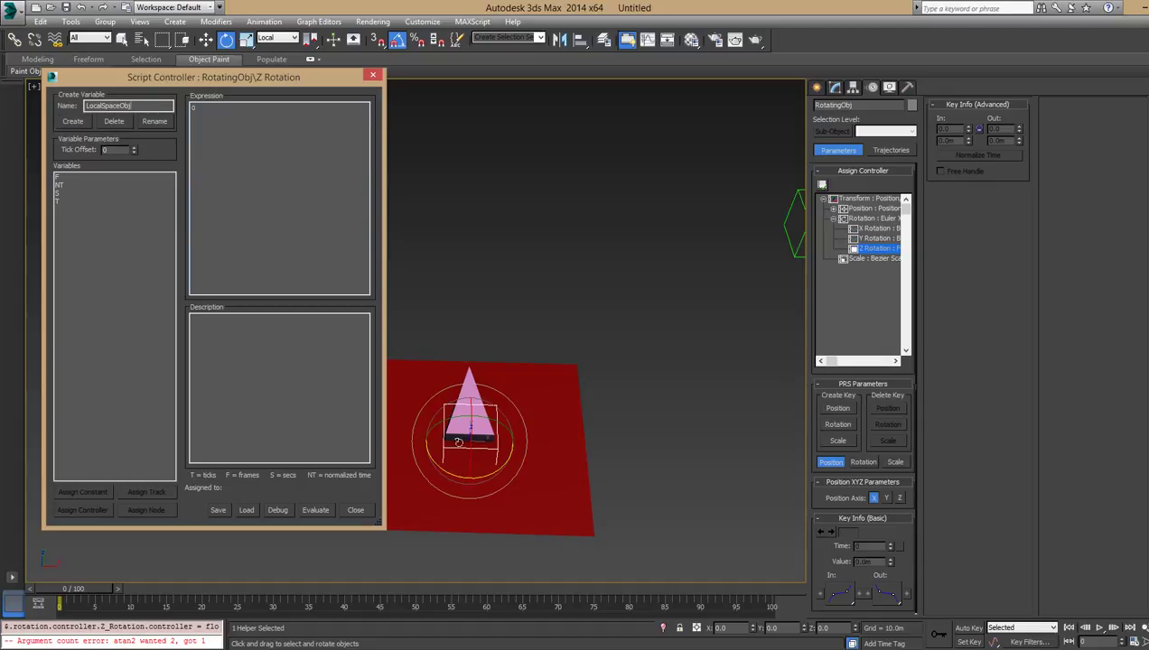
Create the script variables LocalSpaceObj and LookAtObj.
click(80, 121)
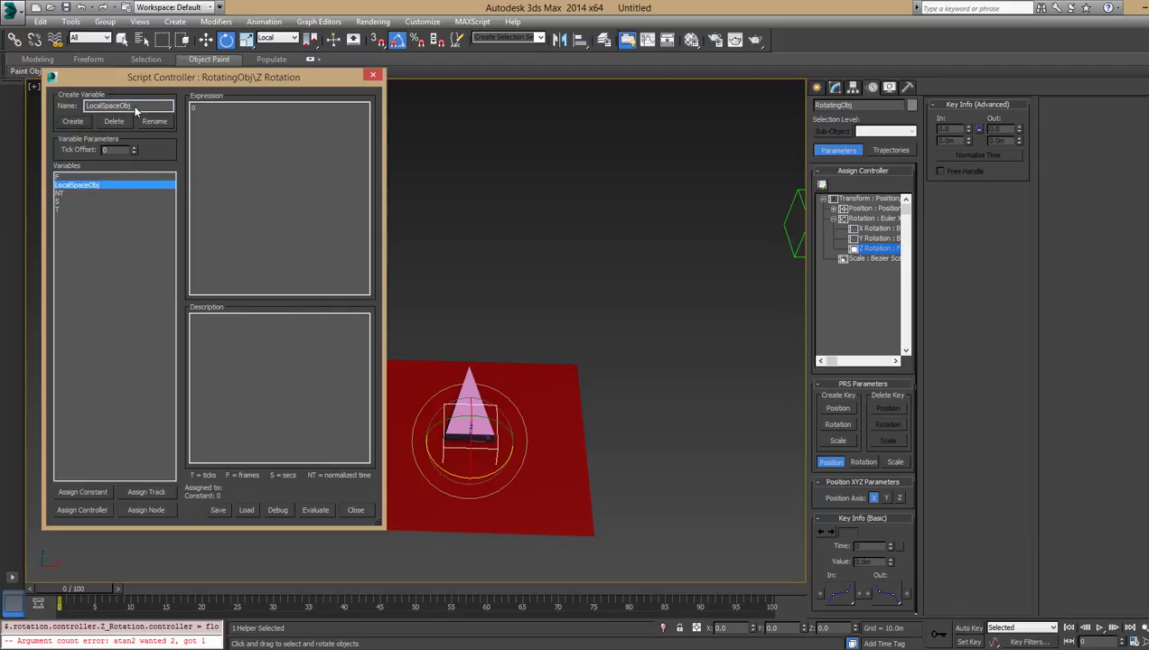
drag(133, 106, 46, 87)
text(LookAtObj)
click(75, 120)
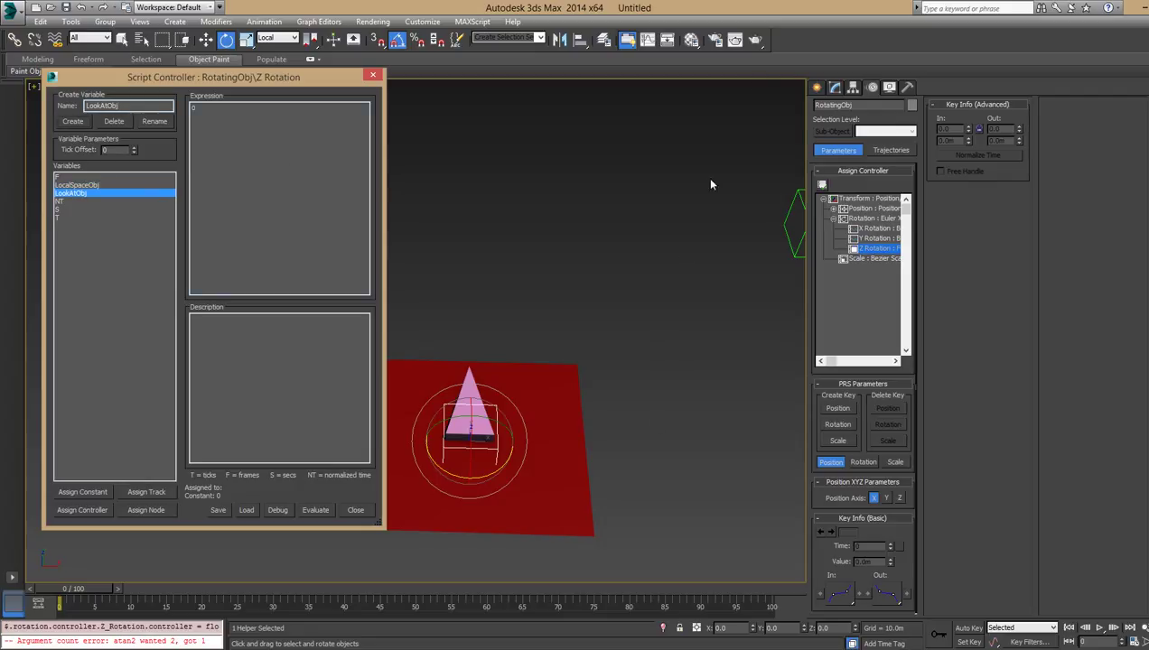
Create a Dummy helper beside the pyramid and align it to the Obj_ROOT plane.
click(816, 87)
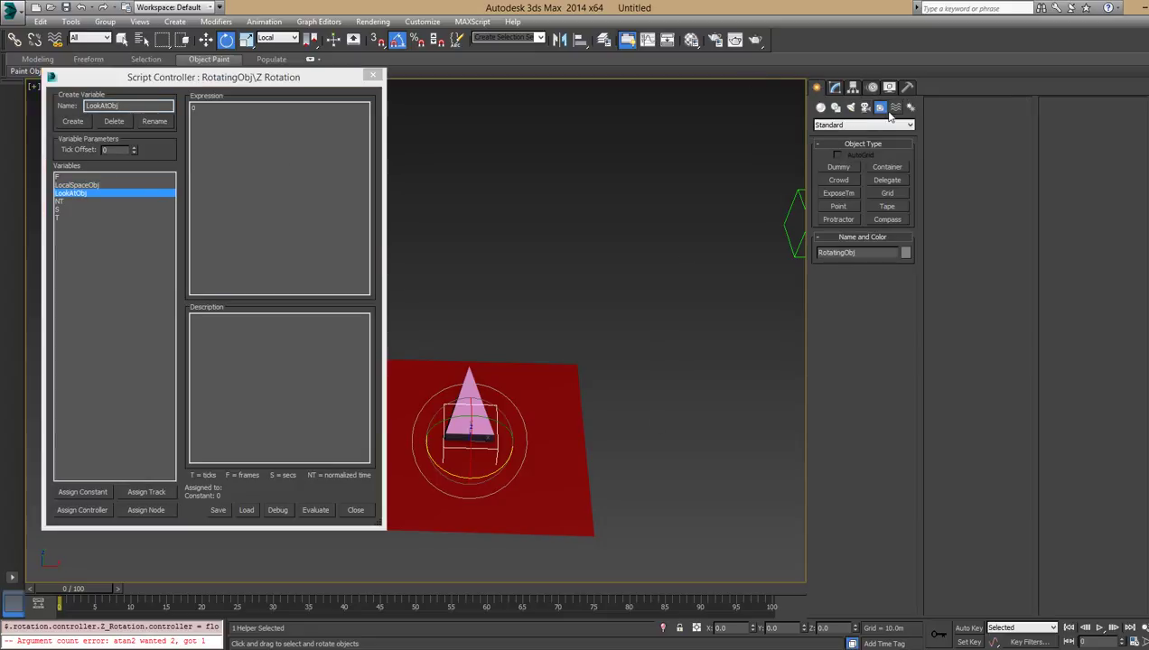
click(839, 167)
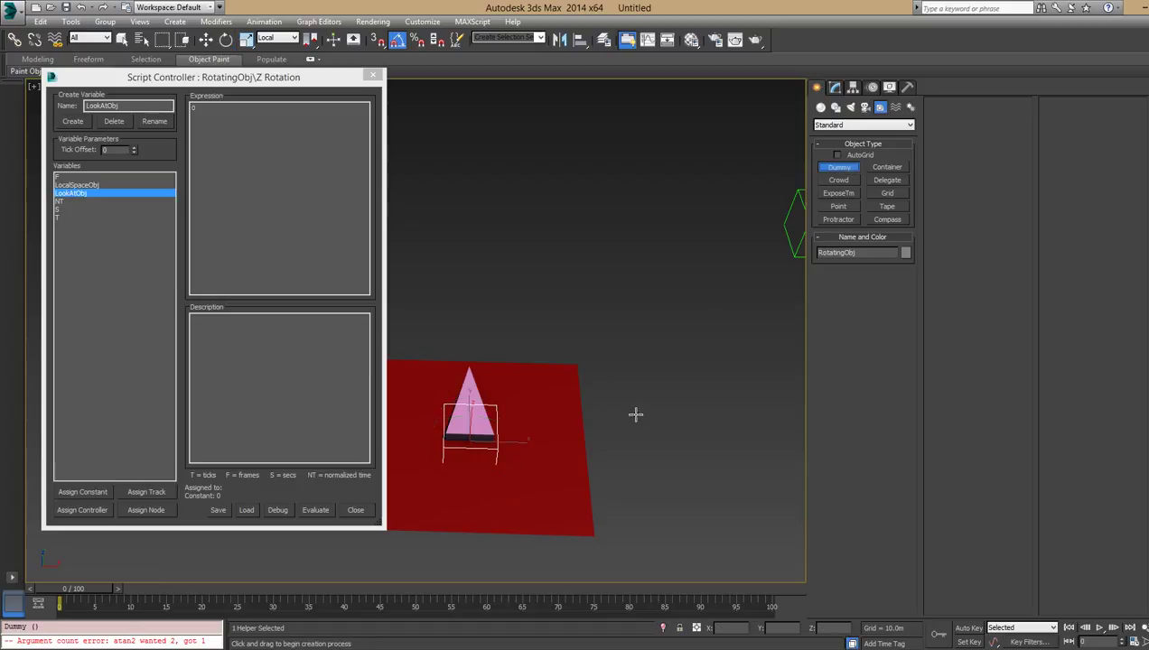
drag(633, 415, 678, 375)
key(alt+a)
click(494, 424)
click(603, 434)
Link the new dummy to the red Obj_ROOT plane and rename it LocalSpaceObj.
click(13, 42)
key(F3)
drag(515, 388, 589, 390)
key(F3)
click(835, 87)
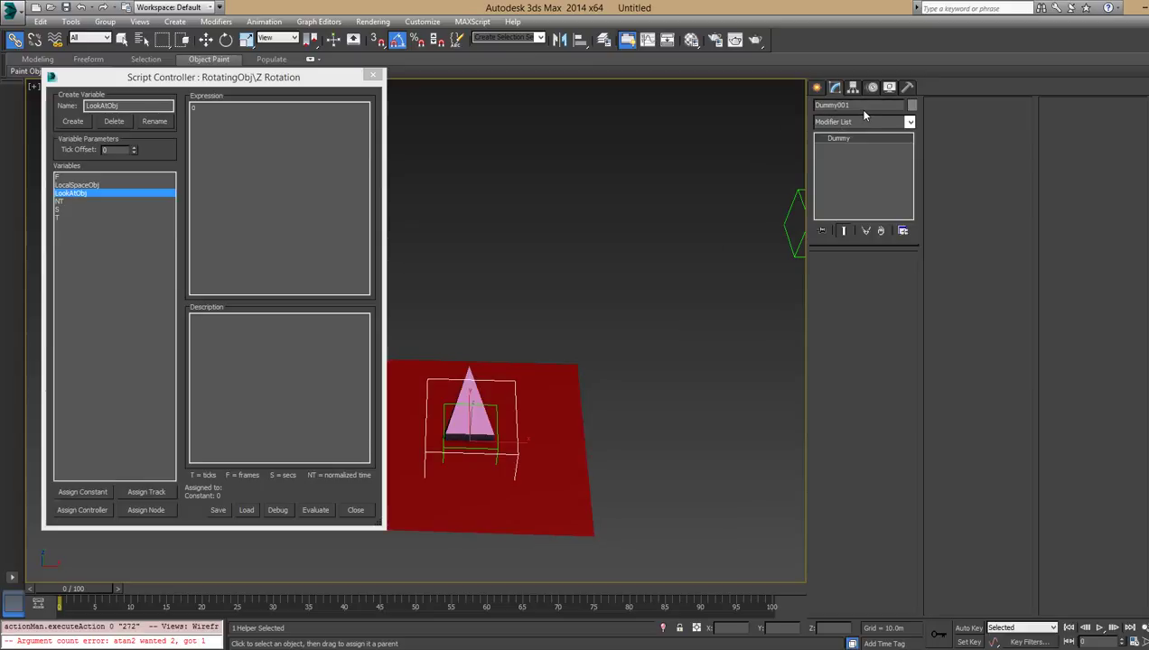
click(857, 106)
text(LocalSpaceObj)
Tilt Obj_ROOT about its X axis to test that its linked helpers follow.
alt+middle_drag(552, 441, 607, 429)
key(w)
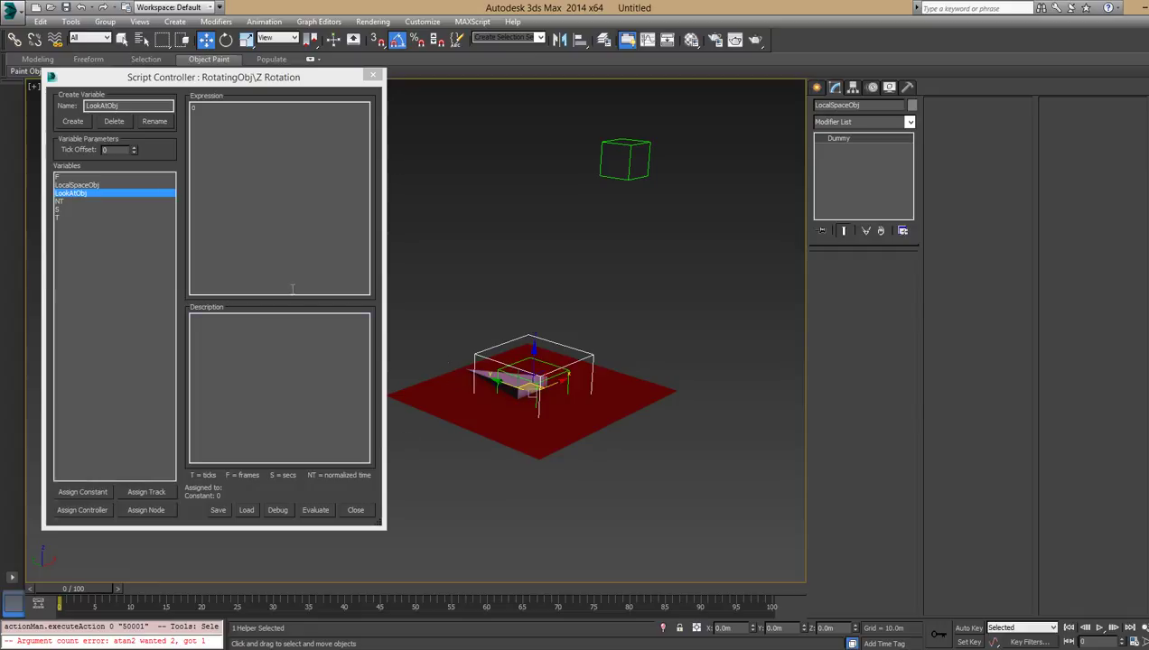
click(539, 366)
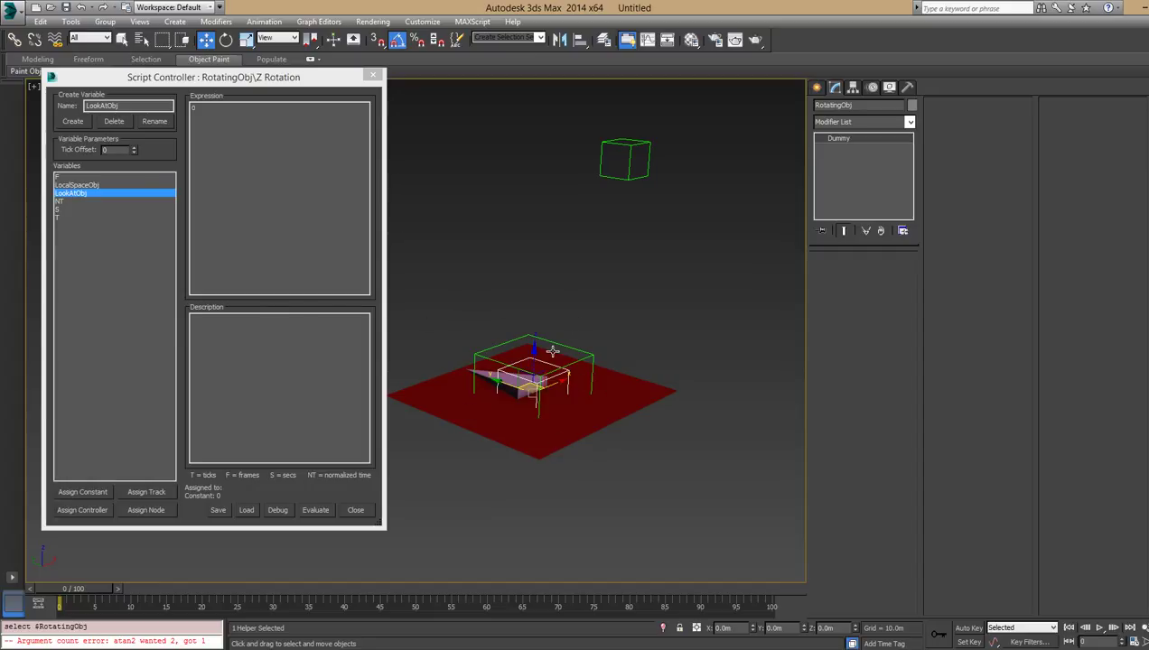
click(530, 431)
key(e)
drag(556, 370, 550, 332)
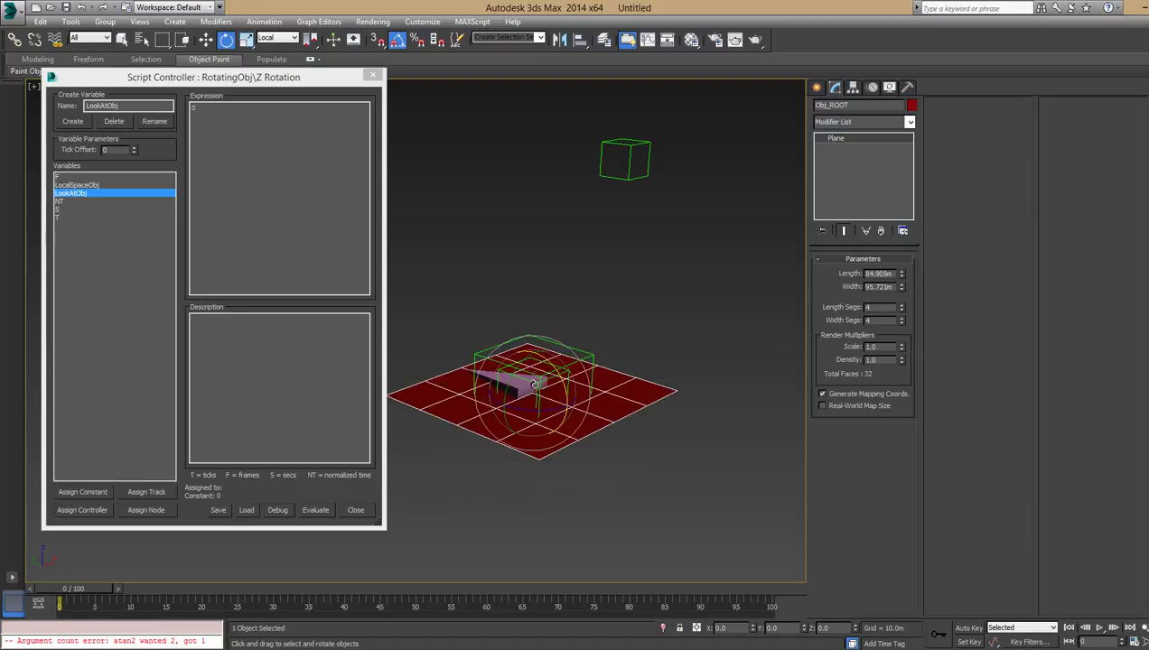
click(531, 379)
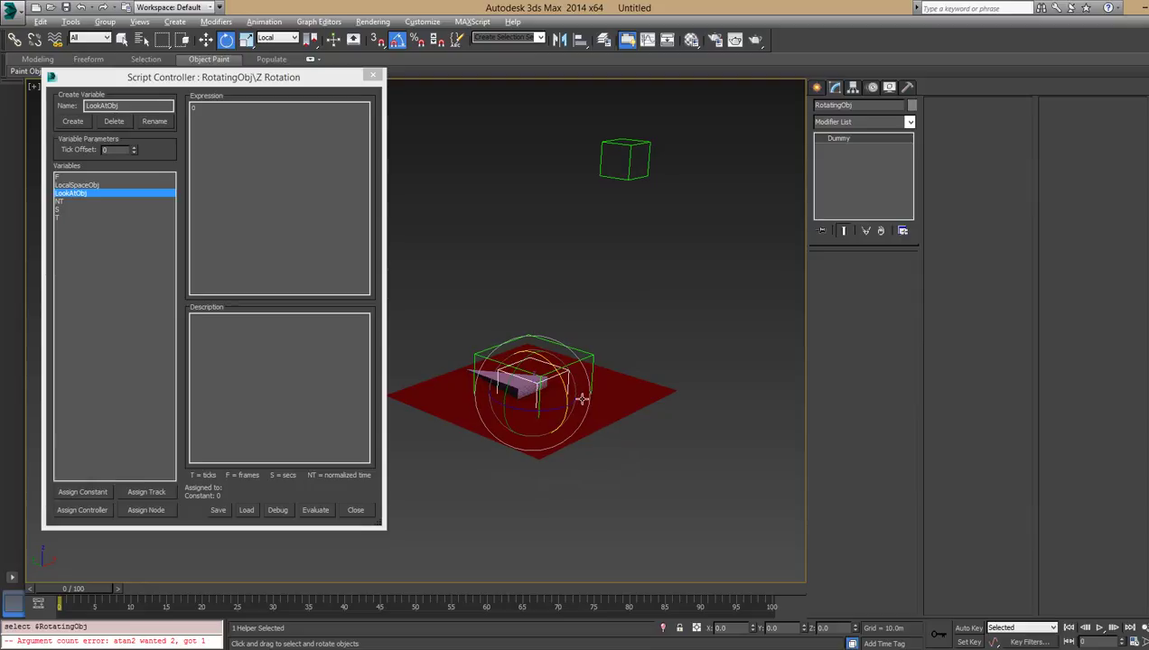
alt+middle_drag(579, 394, 538, 442)
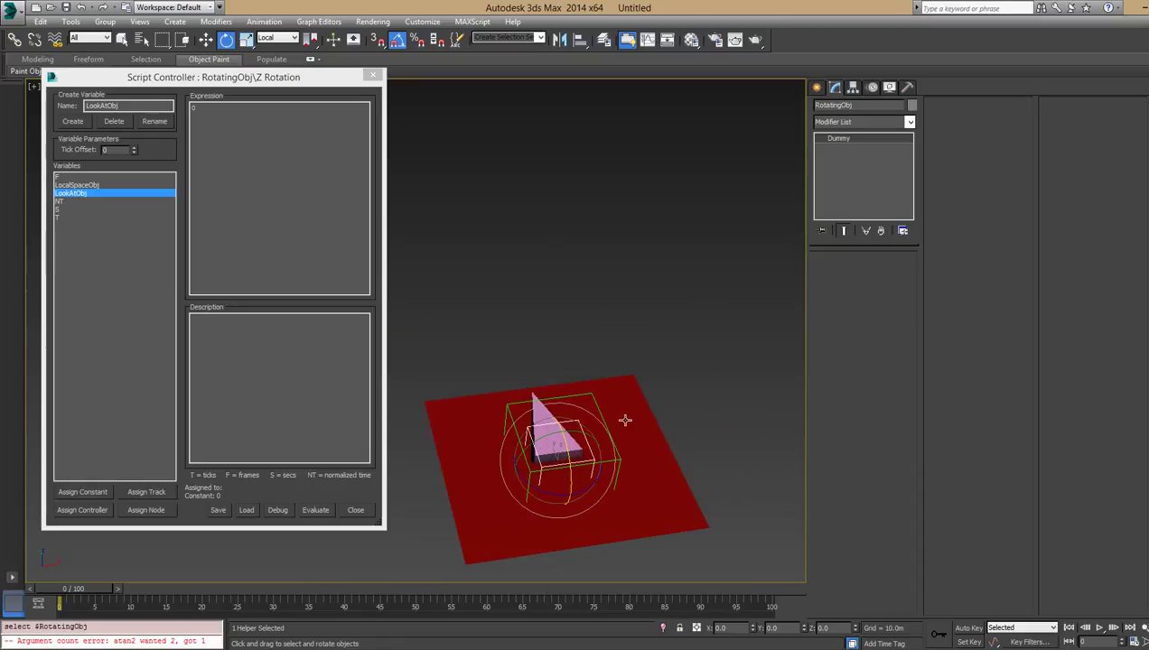
Bind the script's LocalSpaceObj variable to the LocalSpaceObj node under Obj_ROOT.
click(594, 404)
alt+middle_drag(604, 487, 619, 462)
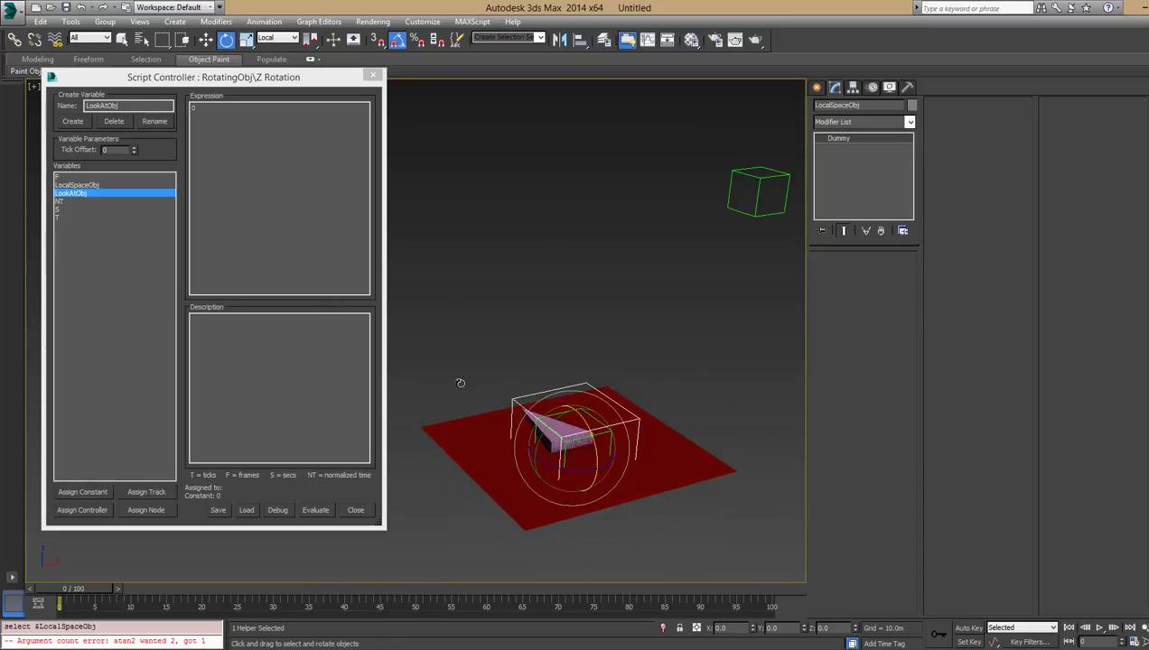
click(130, 83)
drag(131, 85, 150, 93)
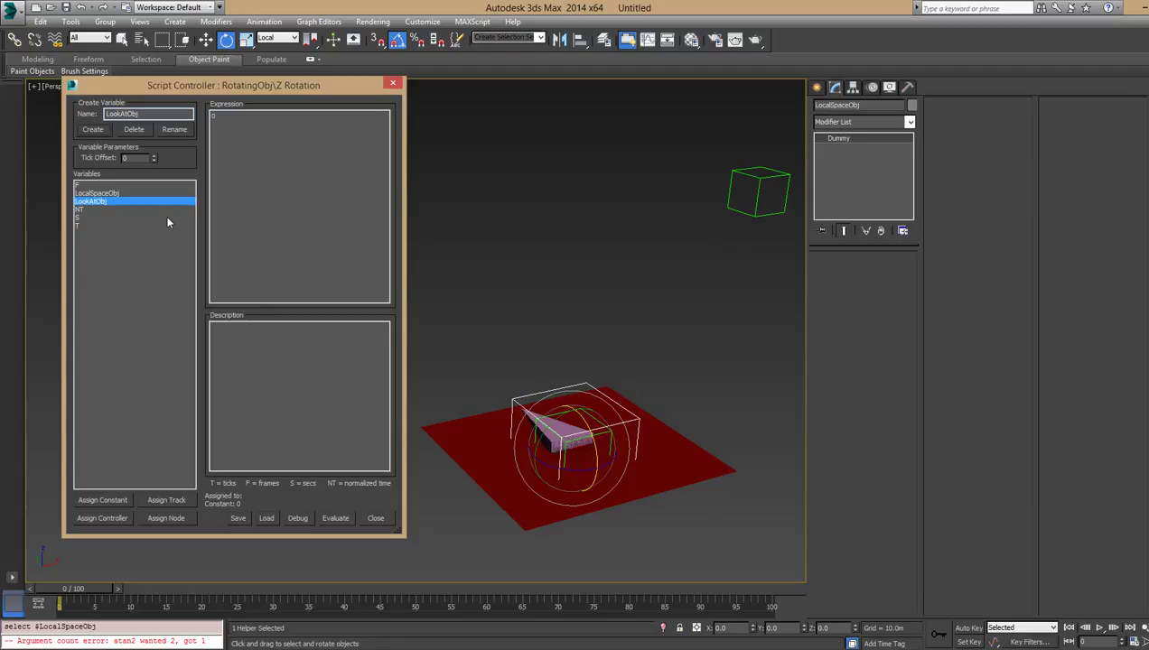
click(107, 193)
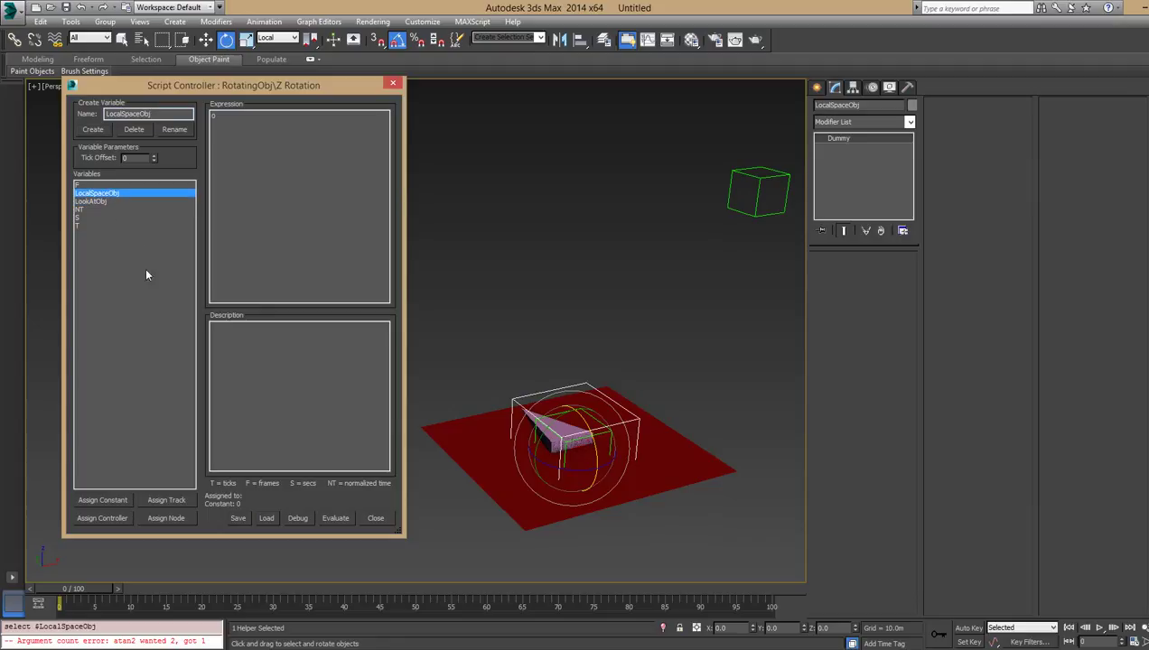
click(166, 518)
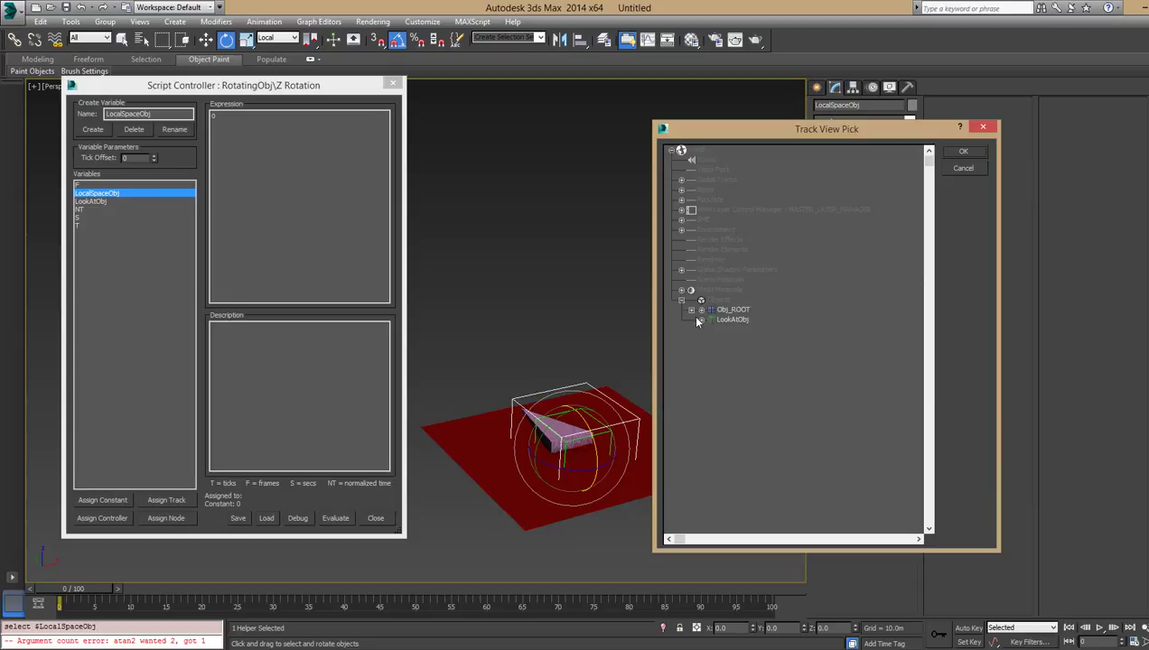
click(691, 310)
double_click(746, 331)
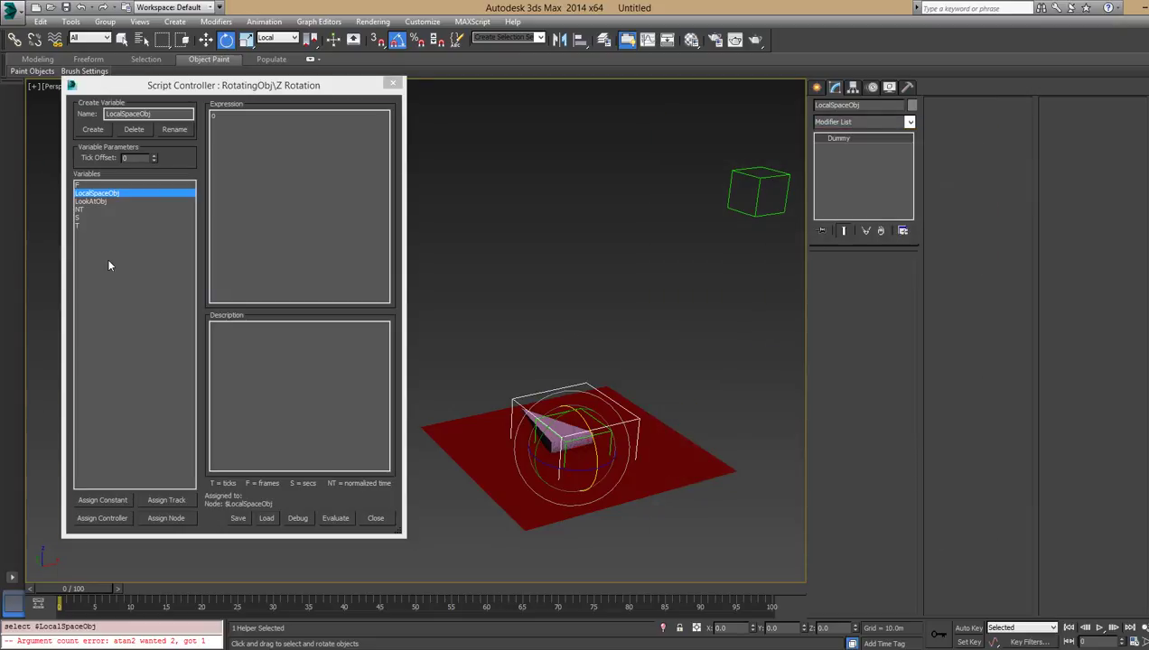
Bind the LookAtObj variable to the LookAtObj dummy and widen the script window.
click(91, 200)
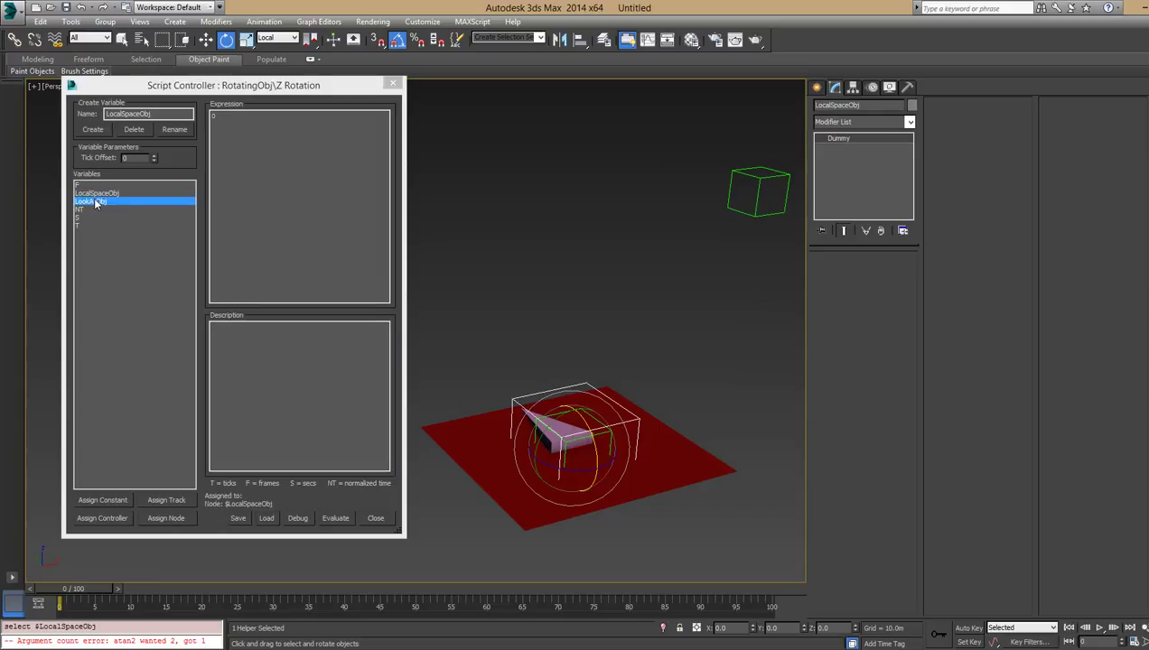
click(161, 516)
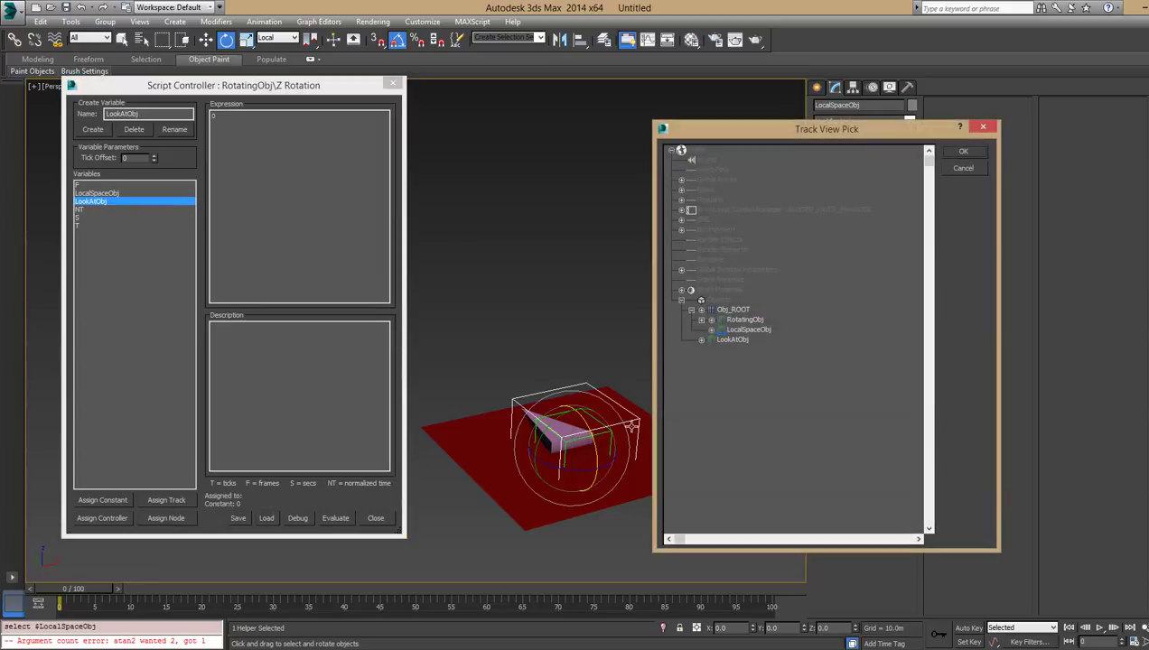
double_click(731, 339)
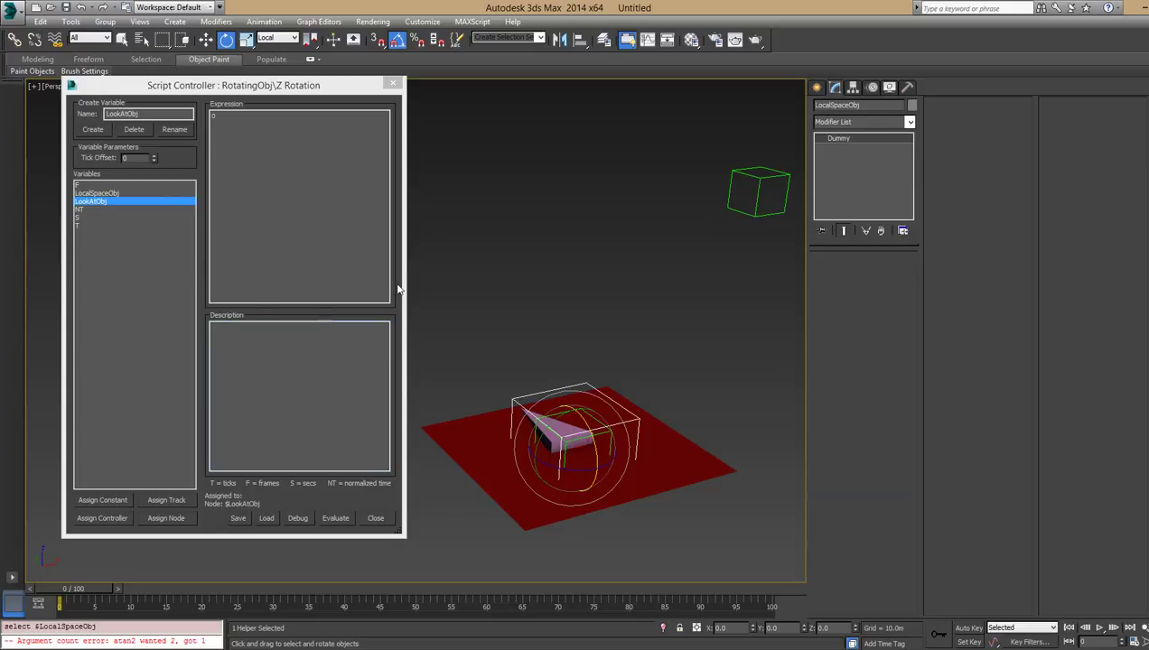
drag(405, 285, 443, 285)
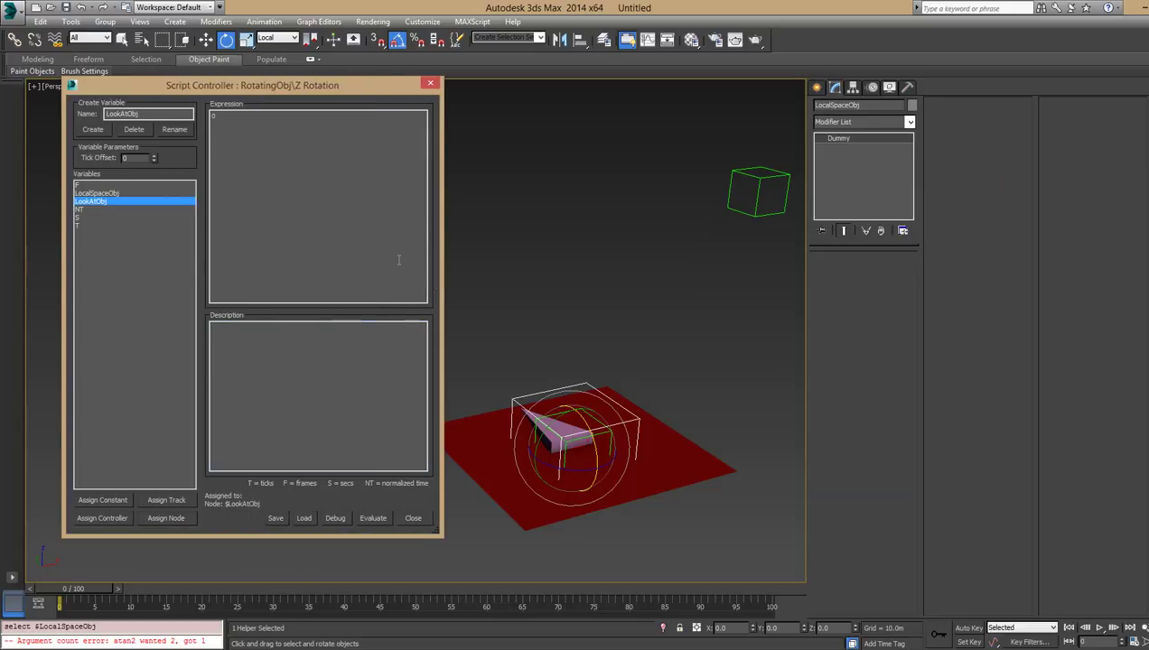
Replace the default 0 with 'atan2 localPos.x -localPos.y' in the Z Rotation expression.
click(258, 129)
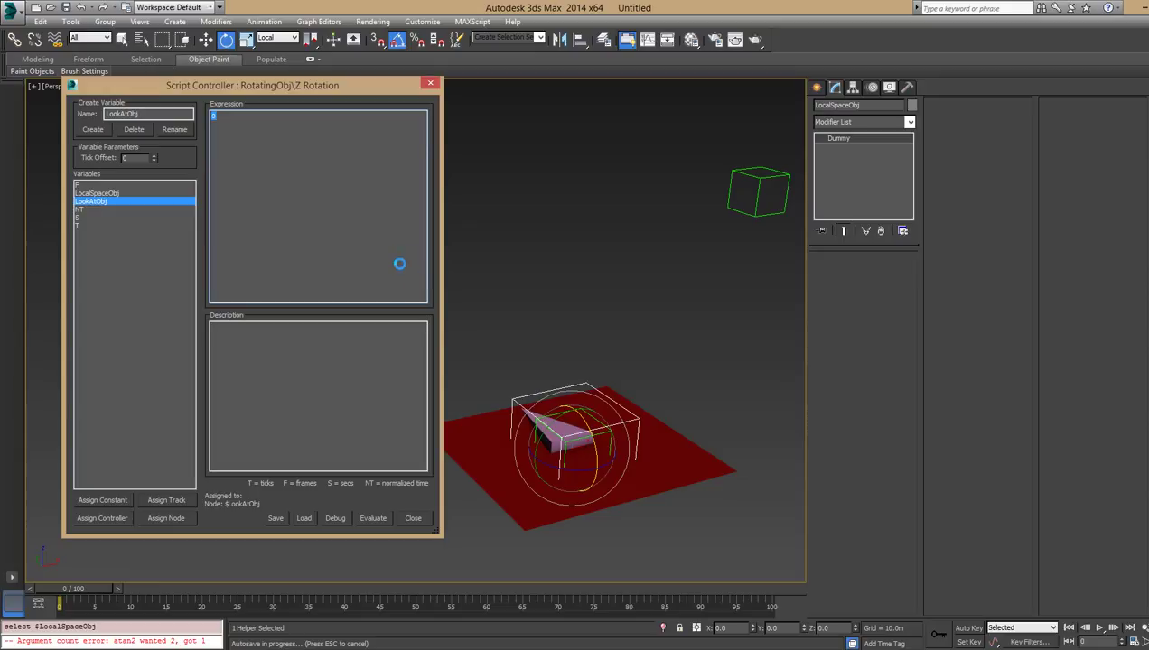
click(158, 93)
text(atan2 localPos.x -localPos.y)
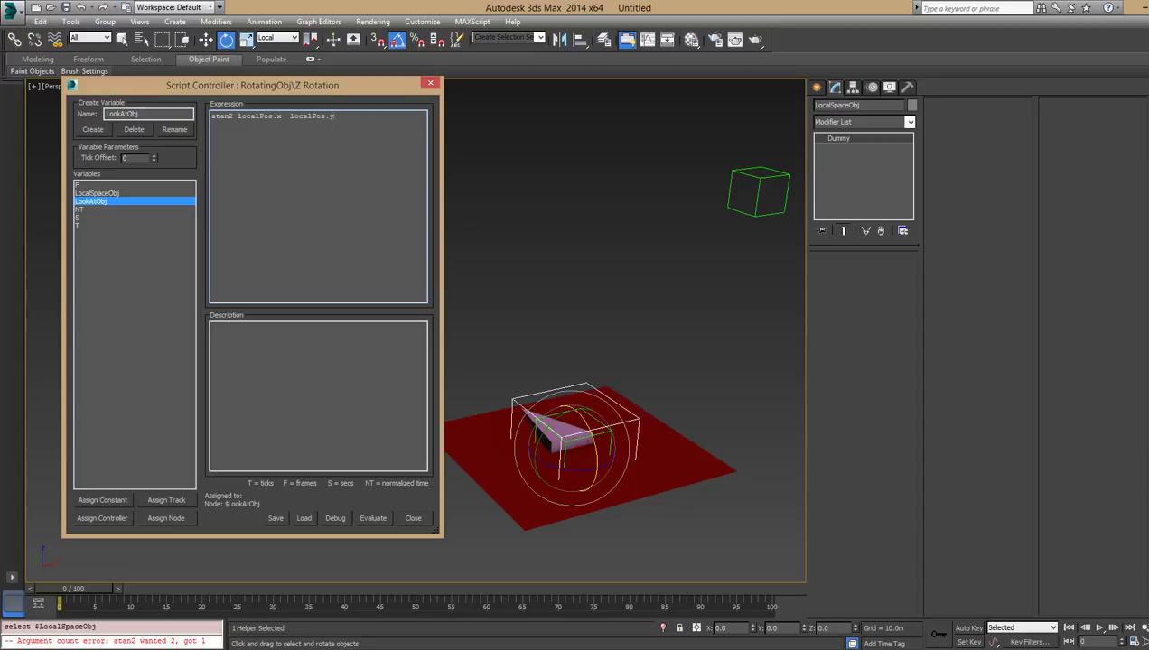
double_click(253, 116)
double_click(222, 117)
click(287, 120)
drag(323, 116, 333, 117)
Select the RotatingObj pyramid and the LookAtObj dummy, then return to the expression start.
click(606, 431)
key(w)
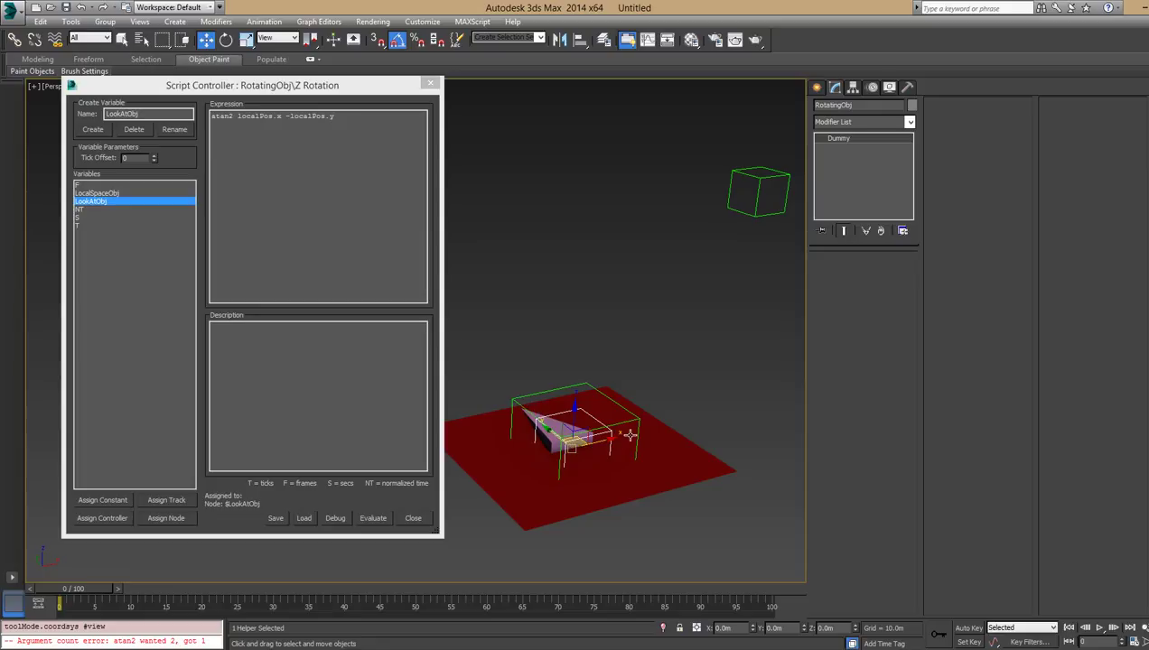
click(758, 195)
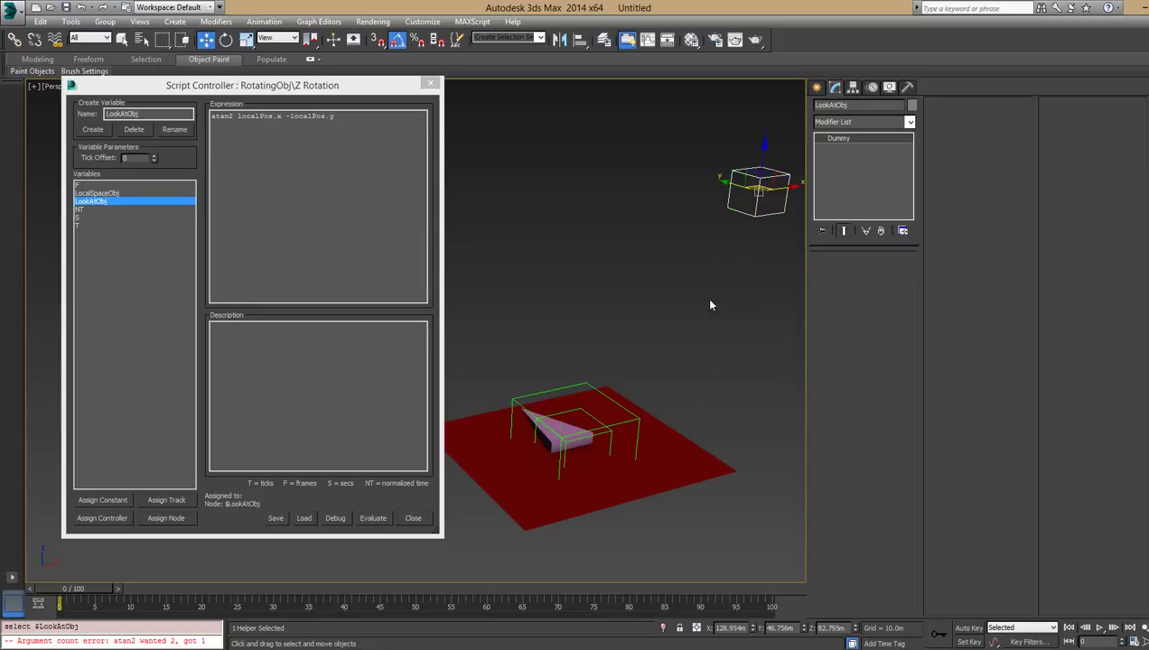
click(213, 116)
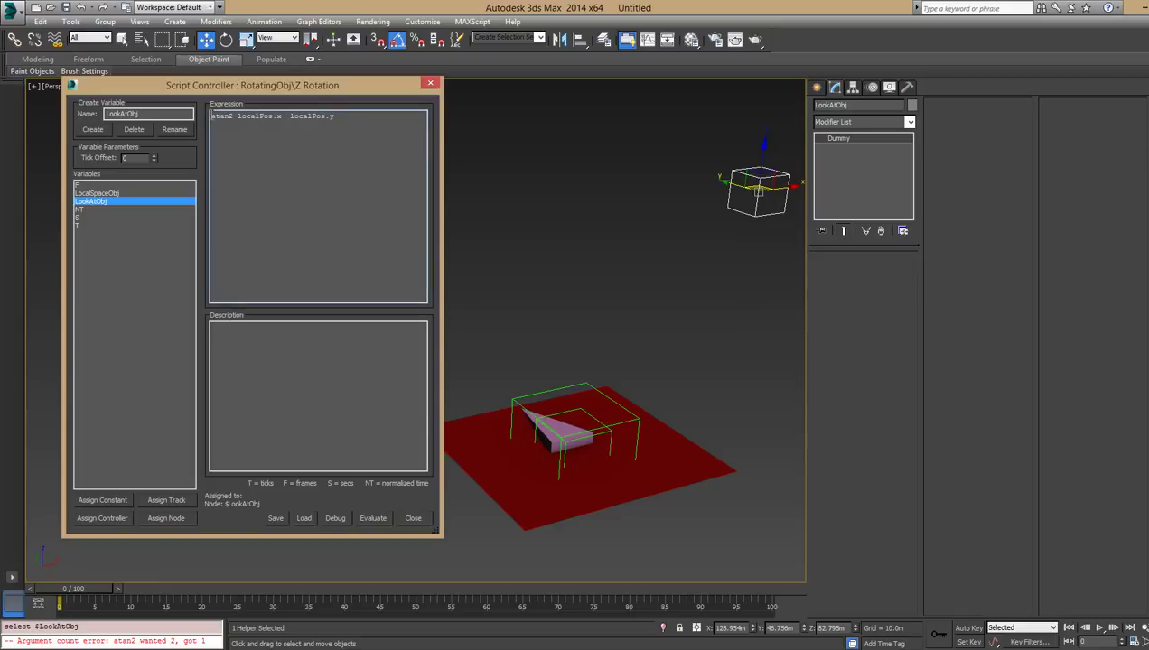
Add a first line 'localPos = in coordsys LocalSpaceObj LookAtObj.pos' and widen the dialog.
key(Return)
click(230, 116)
text(localPos =)
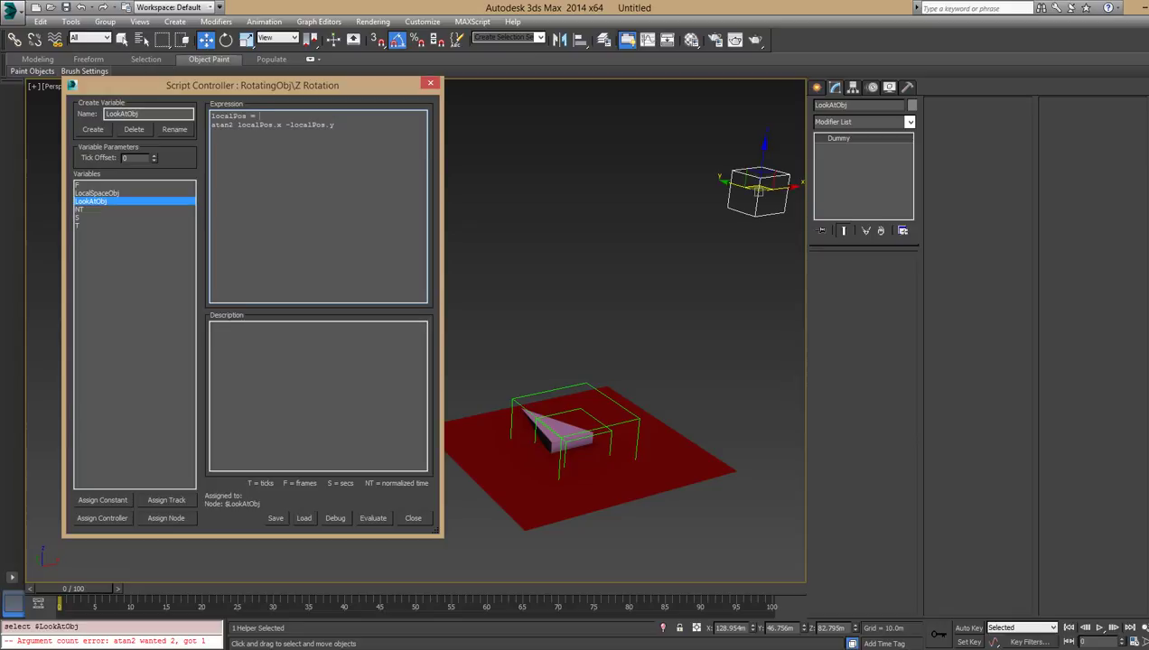
text( in coordsys LocalSpaceObj Lo)
text(ok)
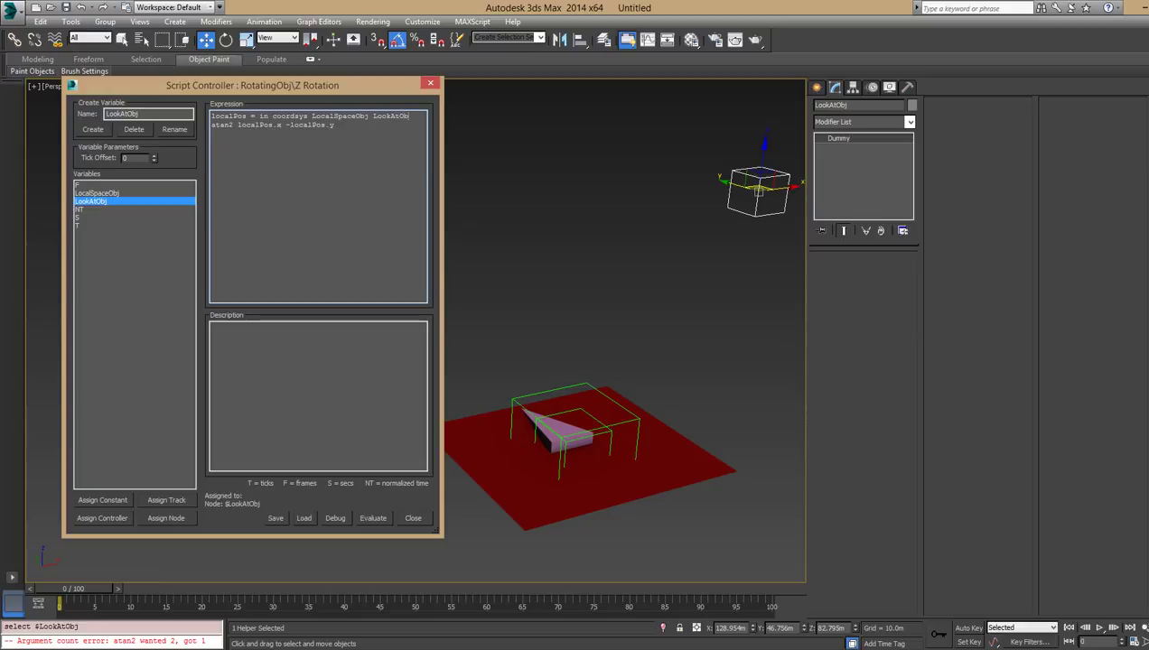
text(AtObj.pos)
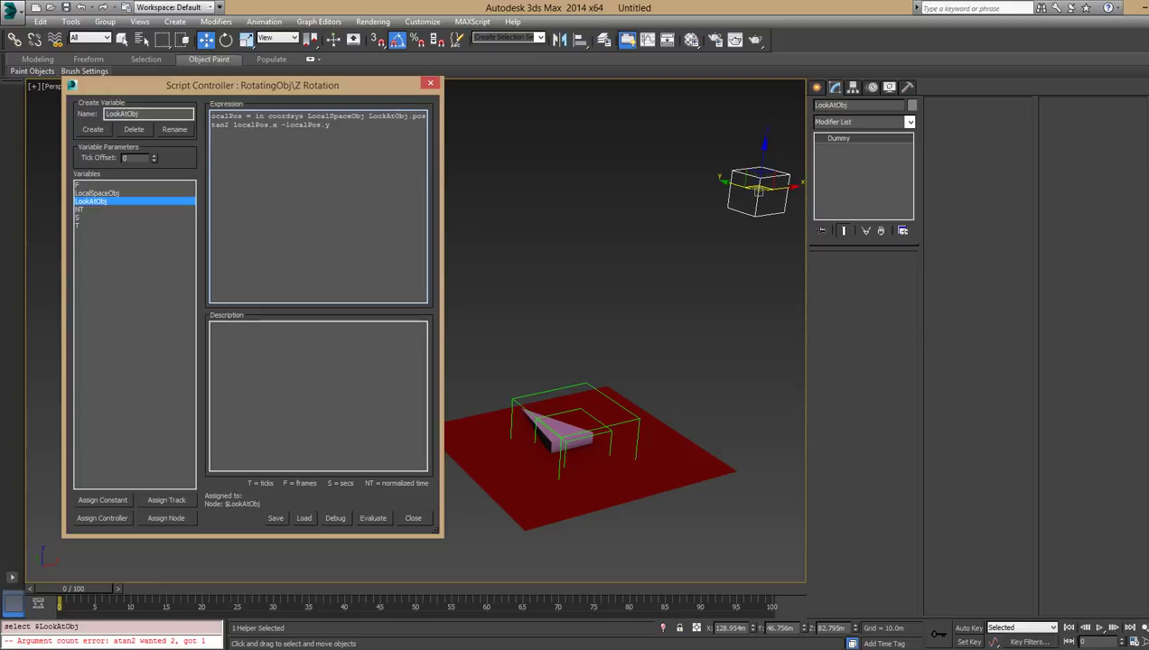
drag(440, 146, 475, 146)
Review the expression against the LocalSpaceObj and LookAtObj variable bindings.
double_click(226, 116)
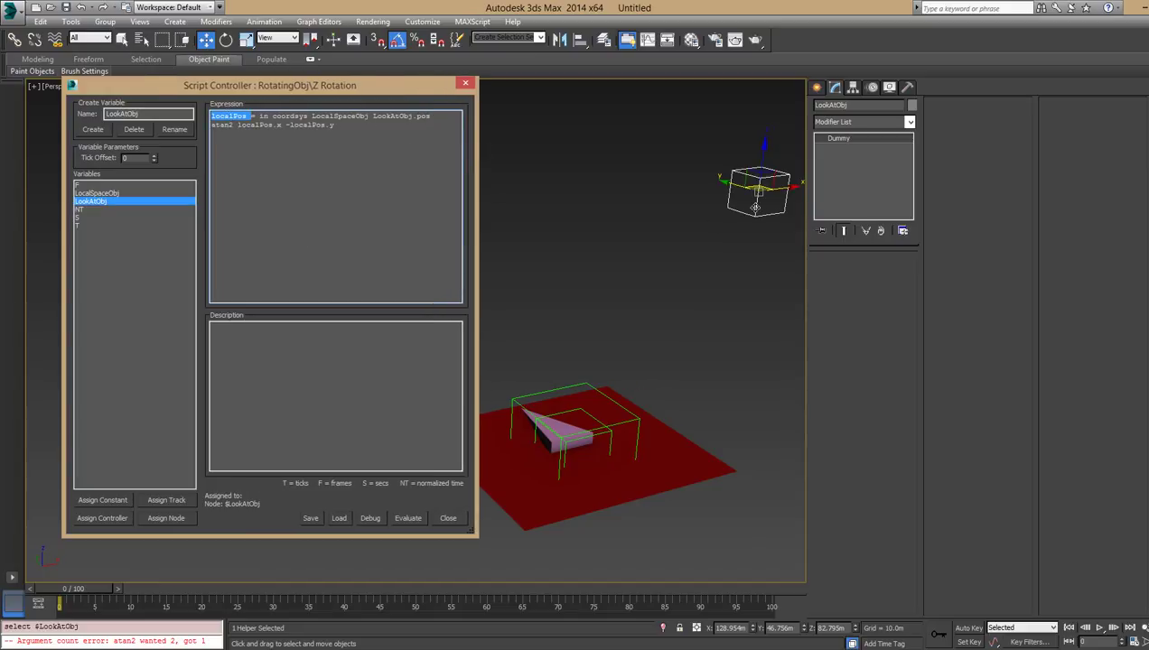
click(751, 208)
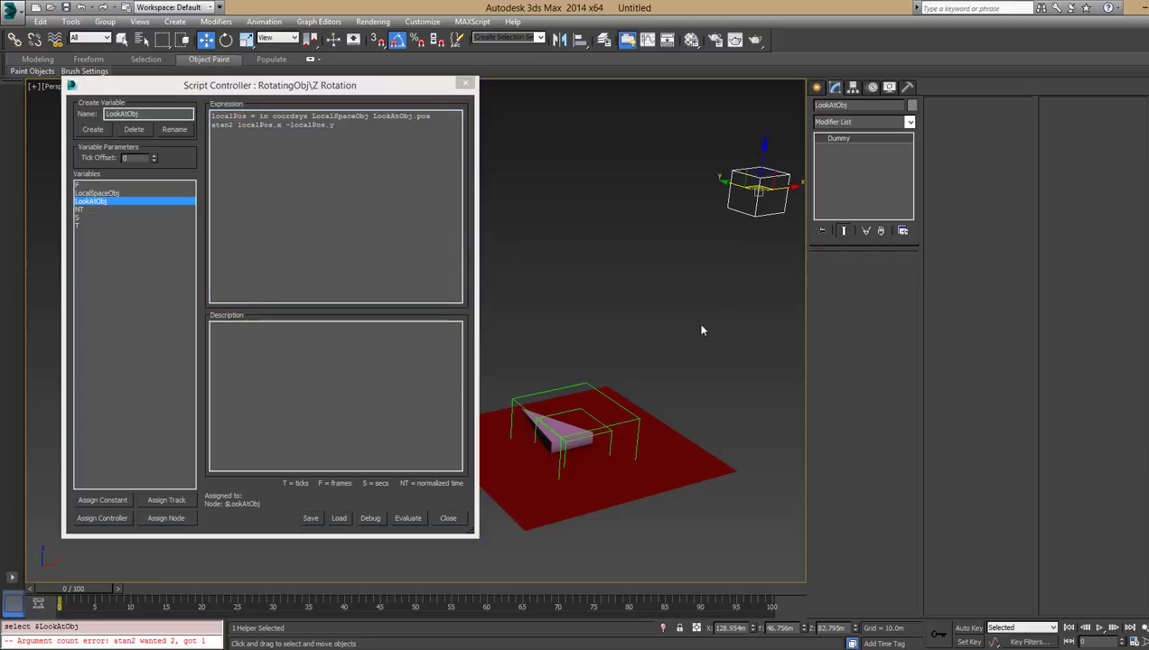
click(93, 193)
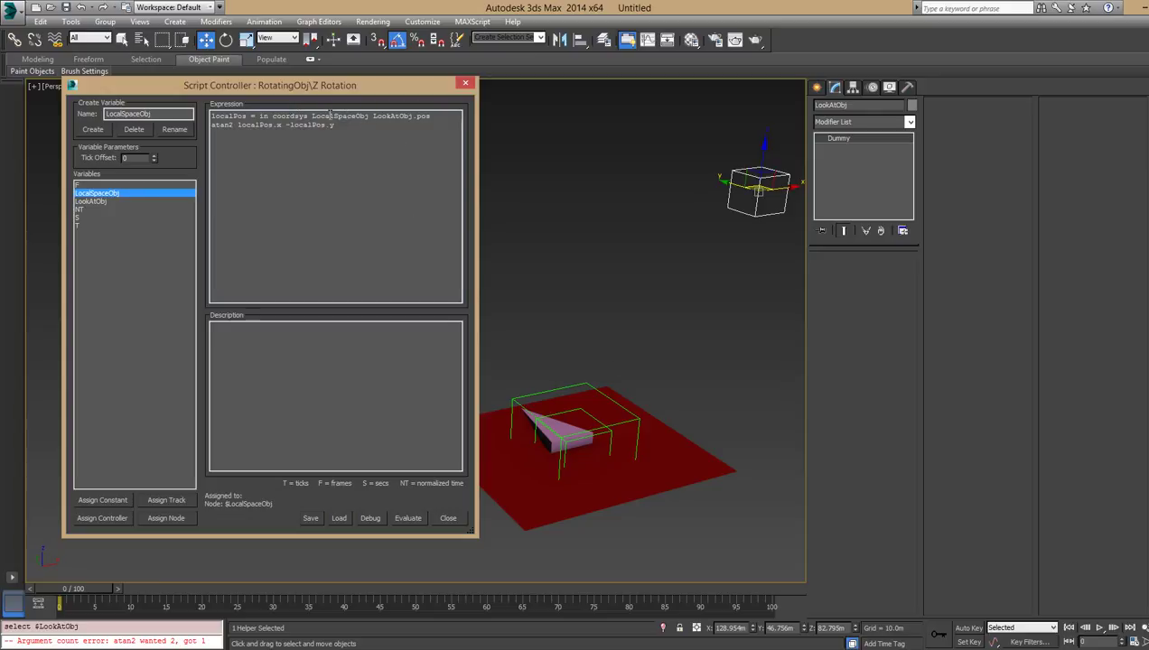
double_click(327, 116)
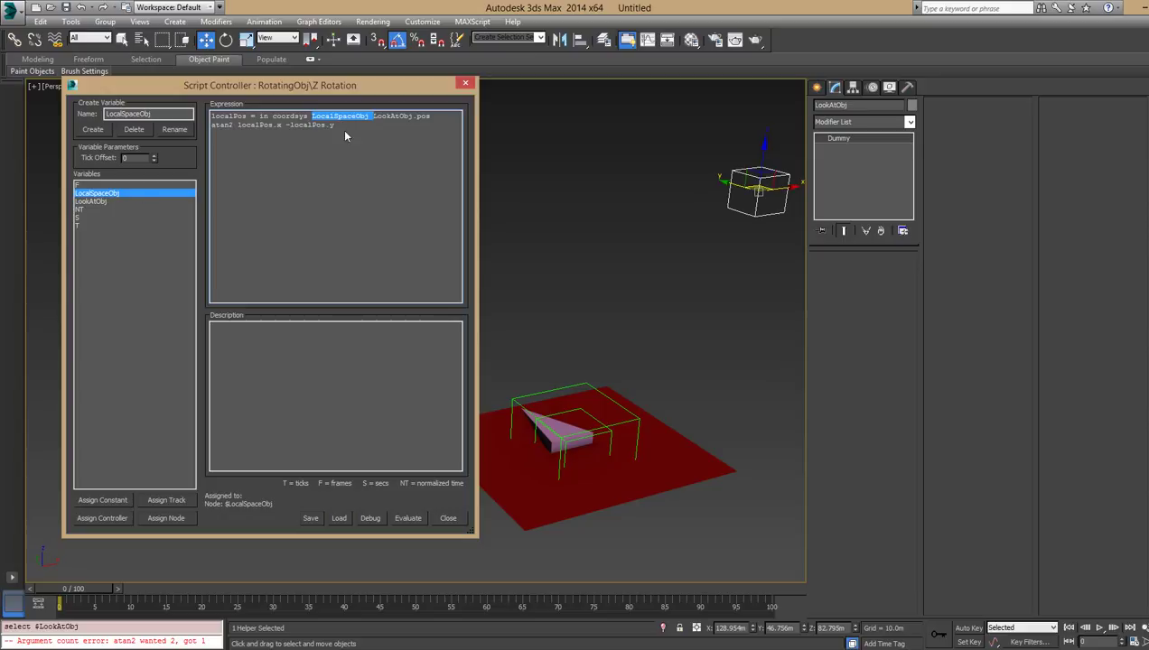
click(101, 201)
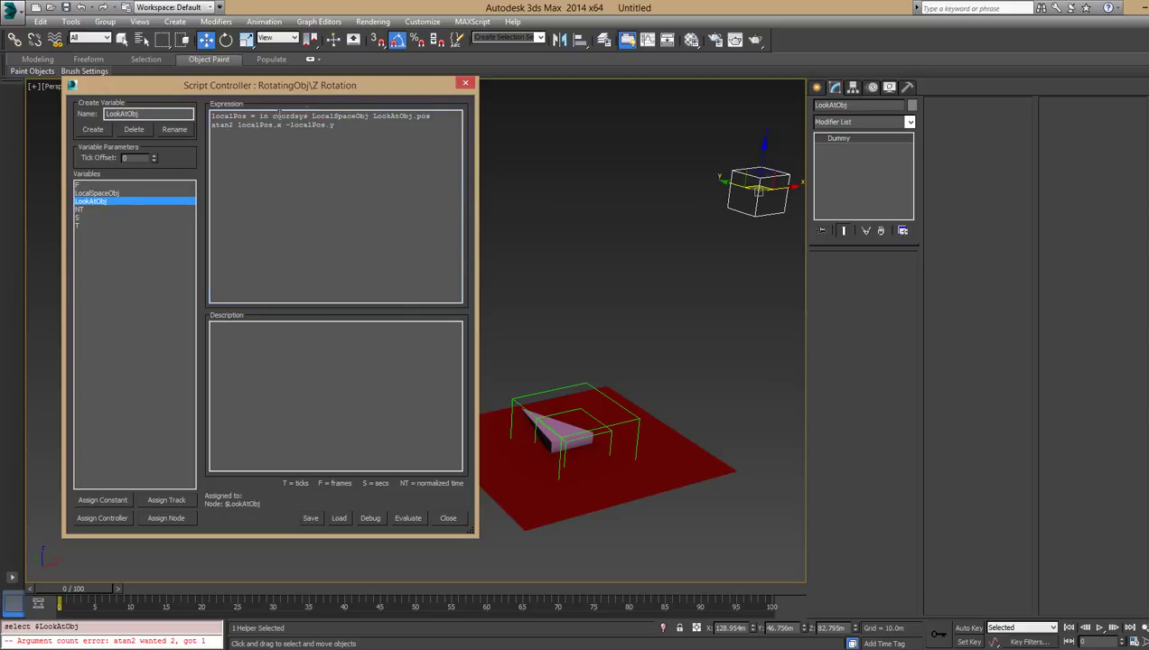
click(440, 112)
double_click(213, 116)
double_click(247, 124)
Wrap the atan2 line in parentheses and append '/180 * pi' to it.
drag(212, 125, 335, 125)
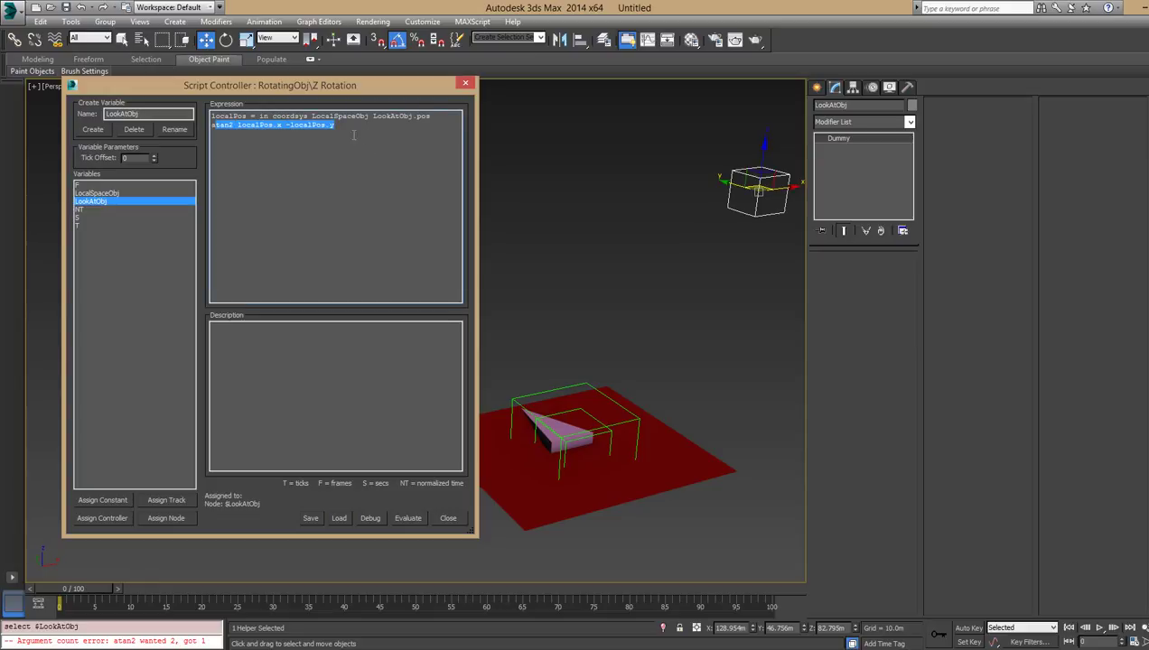
click(373, 131)
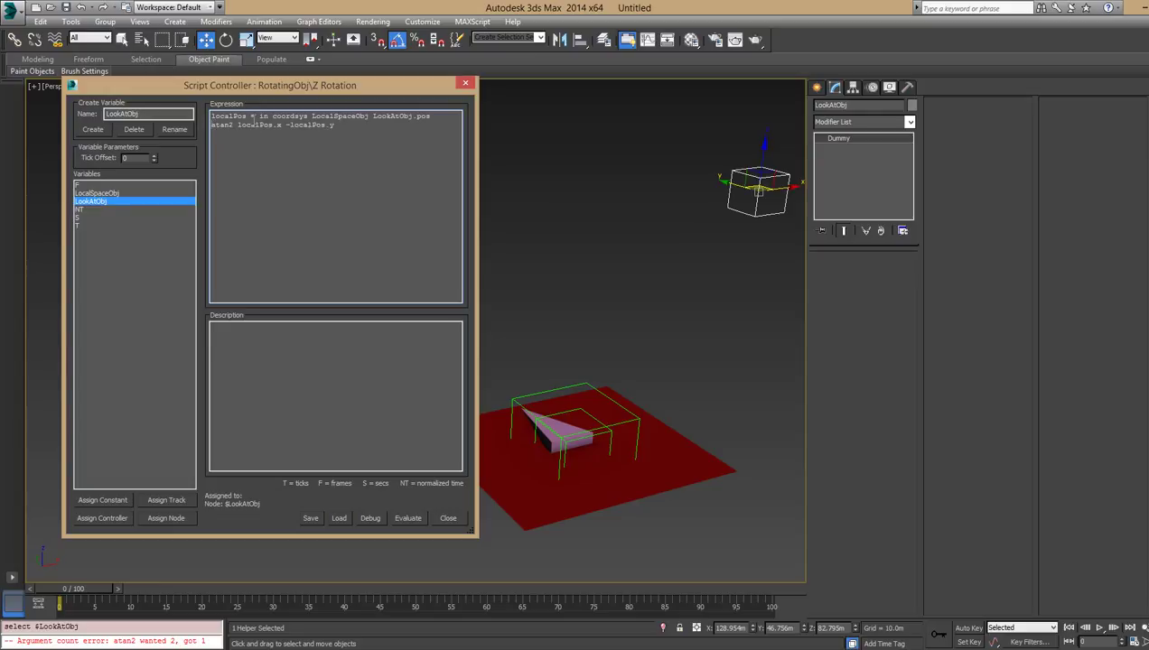
click(212, 125)
text(()
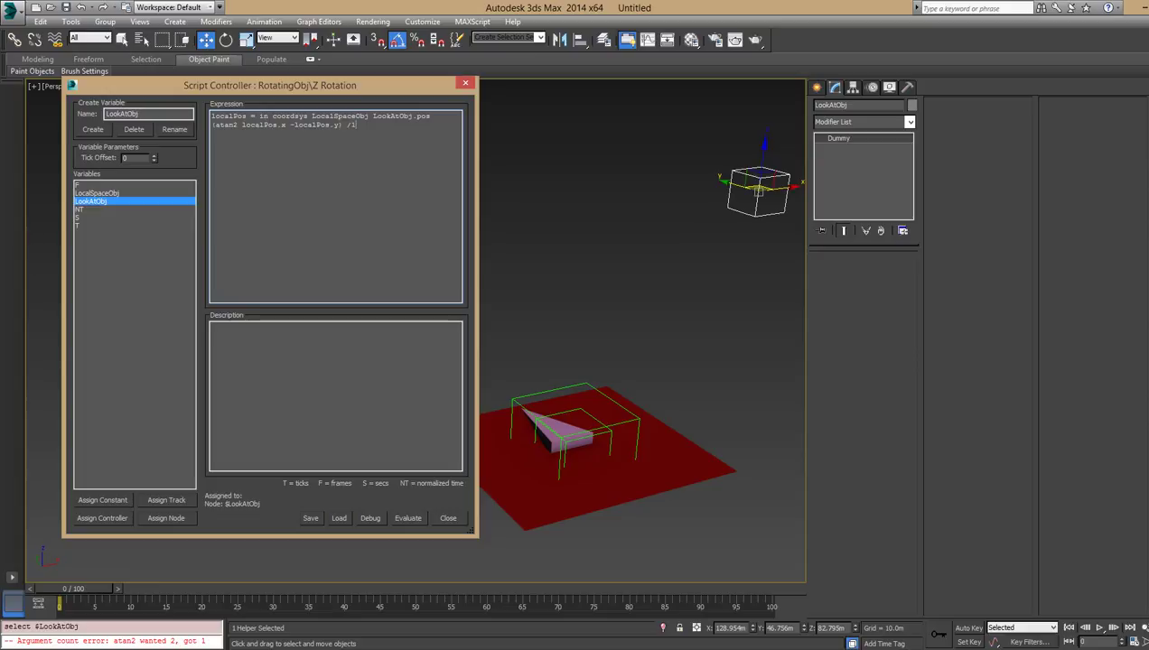
text(80 *)
Evaluate the two-line expression and inspect the pyramid now pointing left.
click(408, 518)
alt+middle_drag(506, 542, 548, 442)
scroll(546, 518, down, 3)
scroll(548, 442, up, 1)
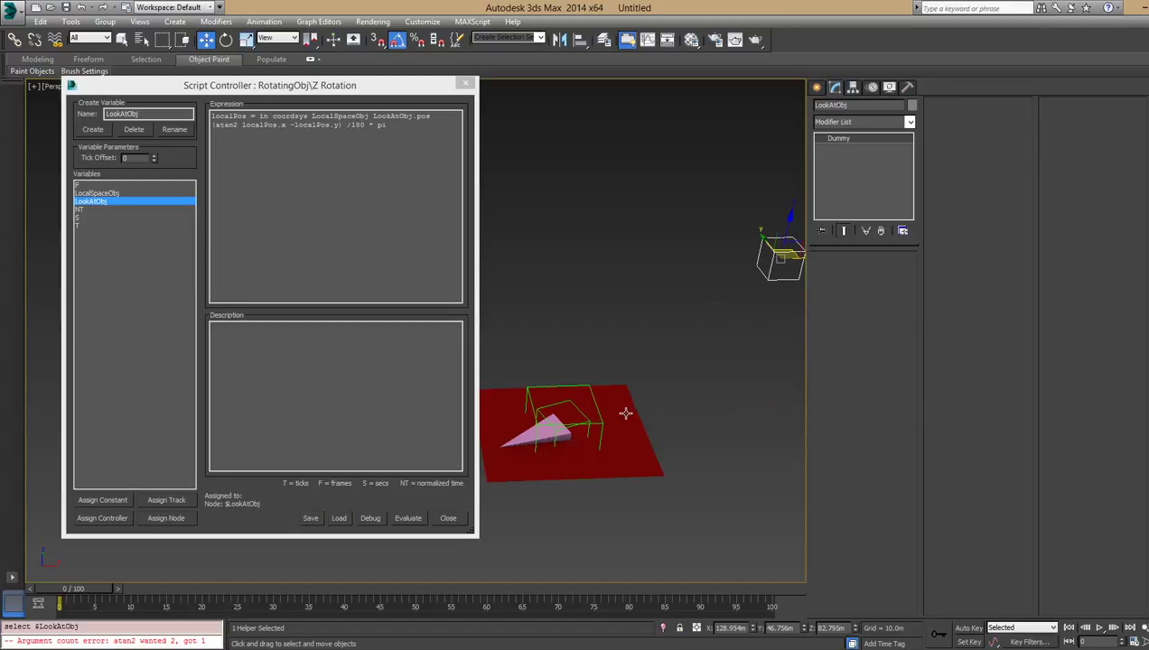
alt+middle_drag(620, 409, 664, 494)
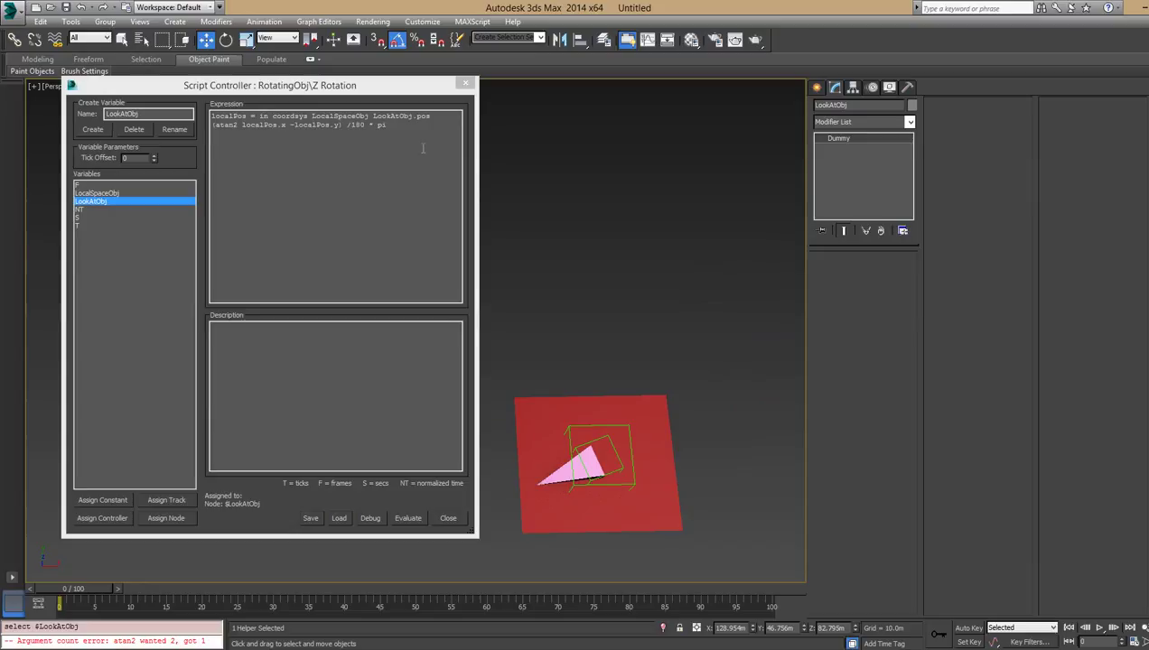
scroll(591, 475, down, 2)
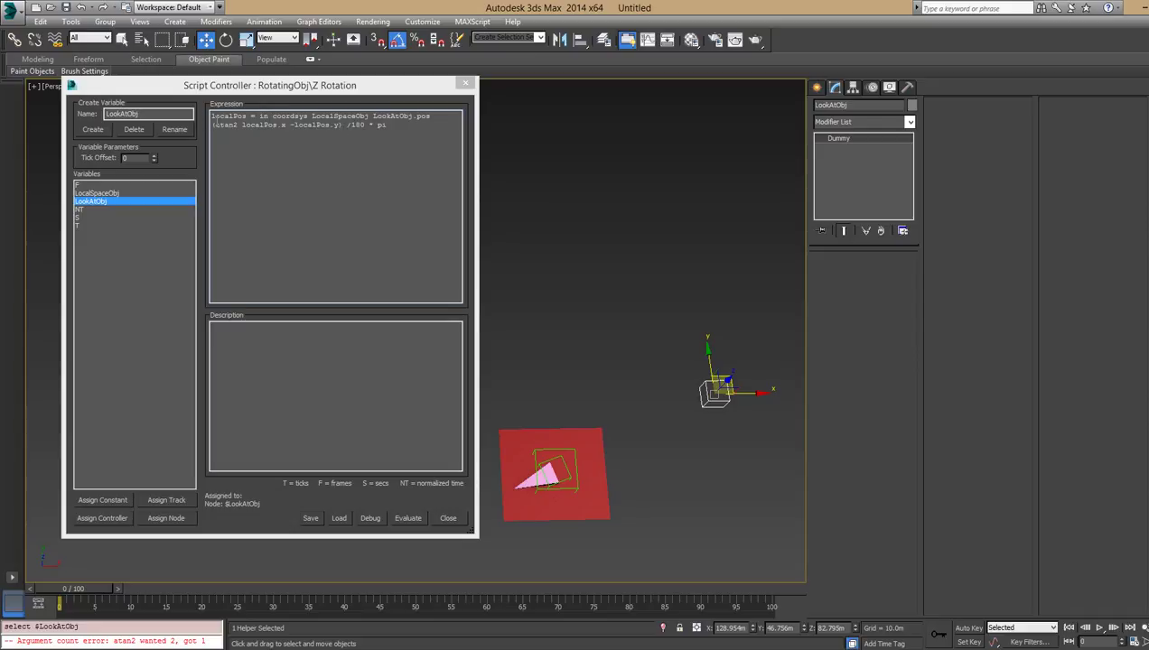
Change the term to '((atan2 localPos.x -localPos.y) - 180)' and evaluate it.
click(444, 146)
text(()
click(342, 125)
text())
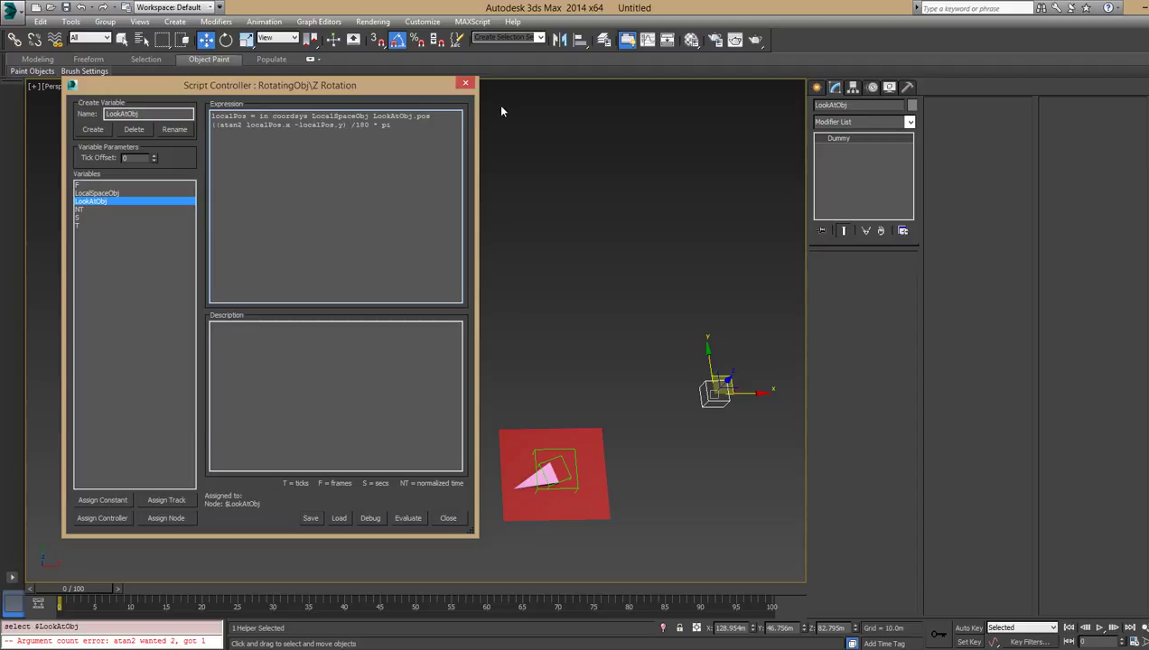
text( - 180))
click(408, 519)
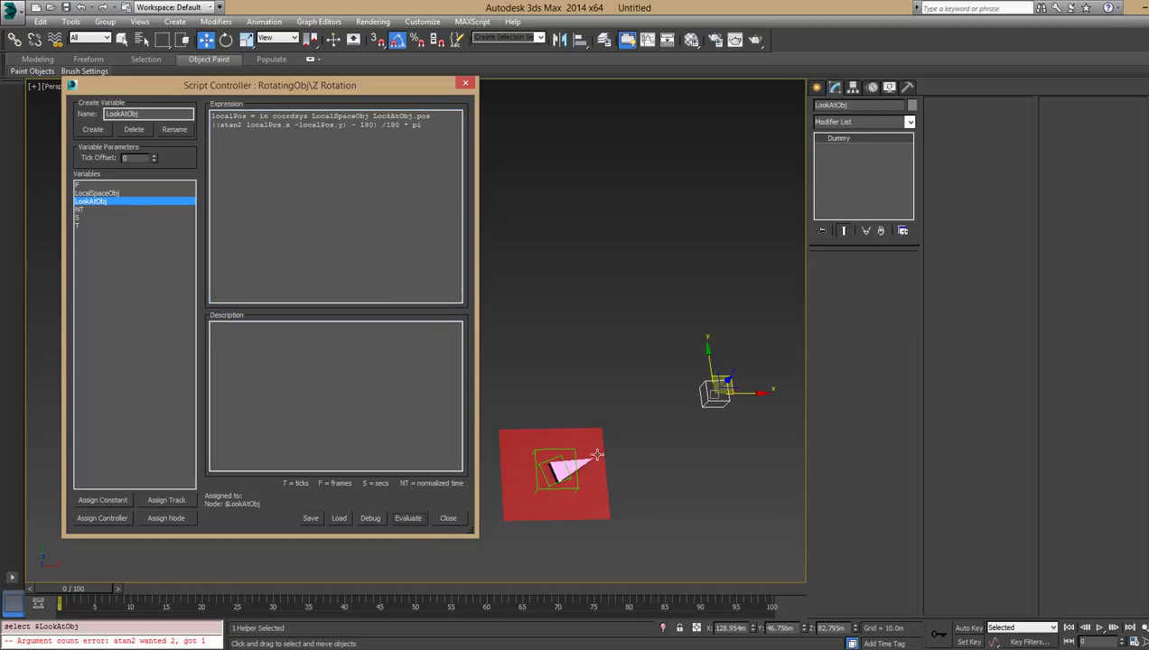
alt+middle_drag(575, 462, 648, 542)
Move Obj_ROOT and the LookAtObj dummy to check the pyramid keeps aiming at the dummy.
click(609, 461)
drag(569, 461, 595, 461)
click(599, 285)
alt+middle_drag(598, 285, 528, 343)
mouse_move(750, 337)
mouse_down()
mouse_move(504, 217)
mouse_move(751, 339)
mouse_up()
alt+middle_drag(629, 425, 606, 497)
click(603, 476)
key(e)
key(w)
Close the script controller and show RotatingObj's Euler XYZ Z Rotation track in the Motion panel.
click(447, 518)
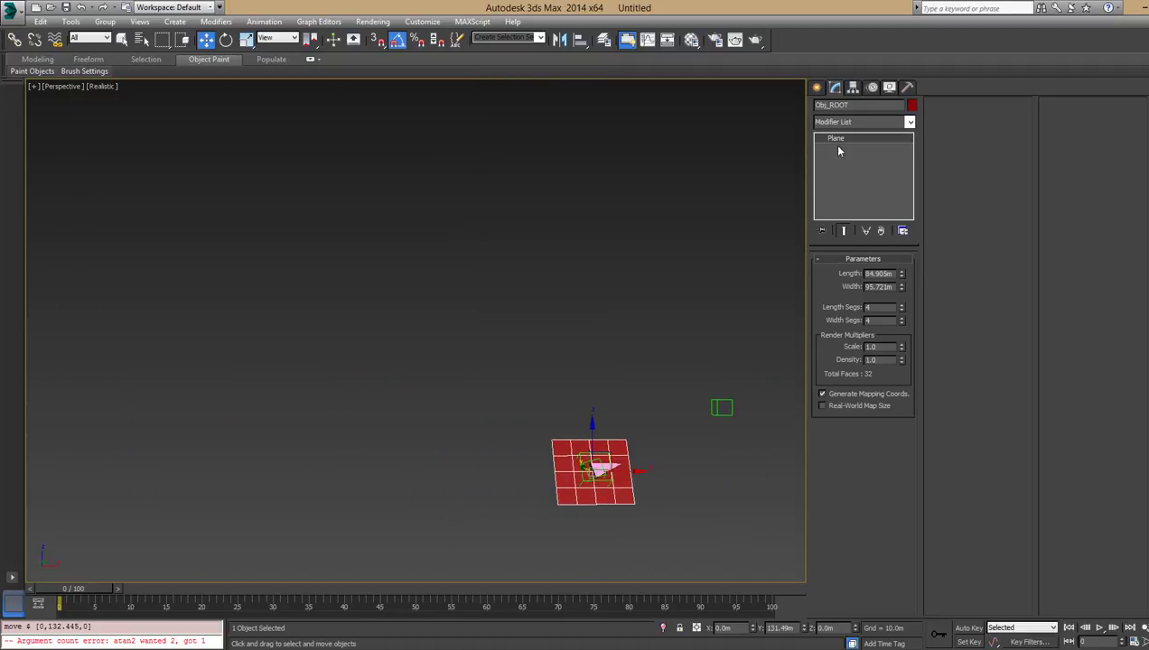
click(869, 87)
middle_drag(789, 370, 639, 316)
click(833, 219)
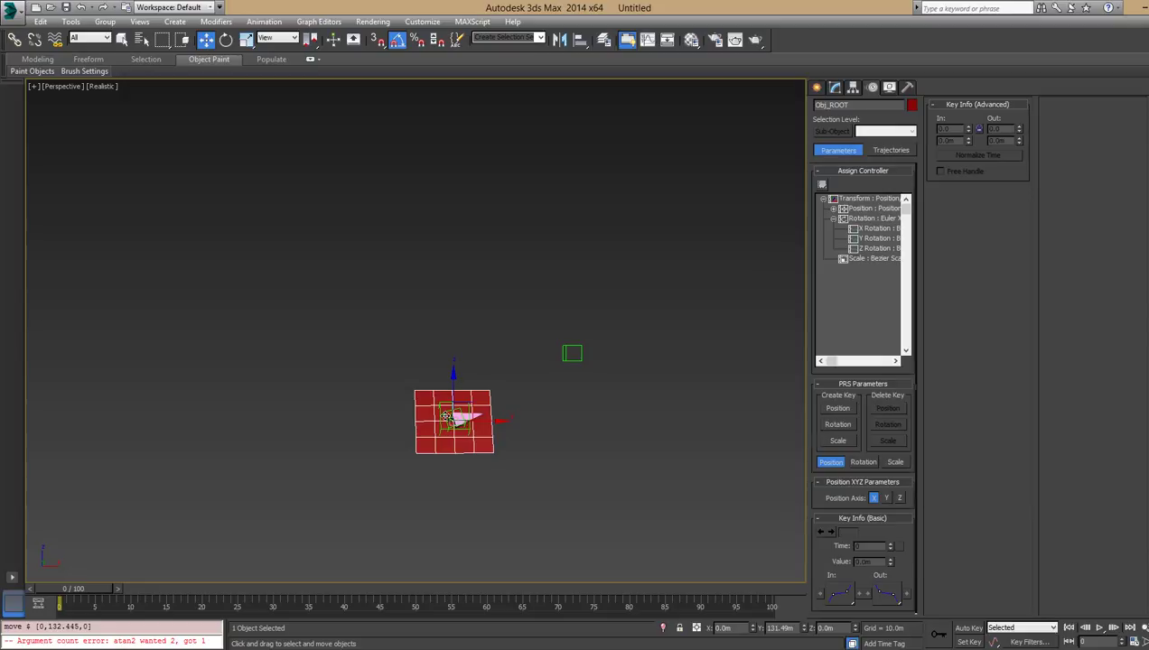
click(454, 414)
click(880, 249)
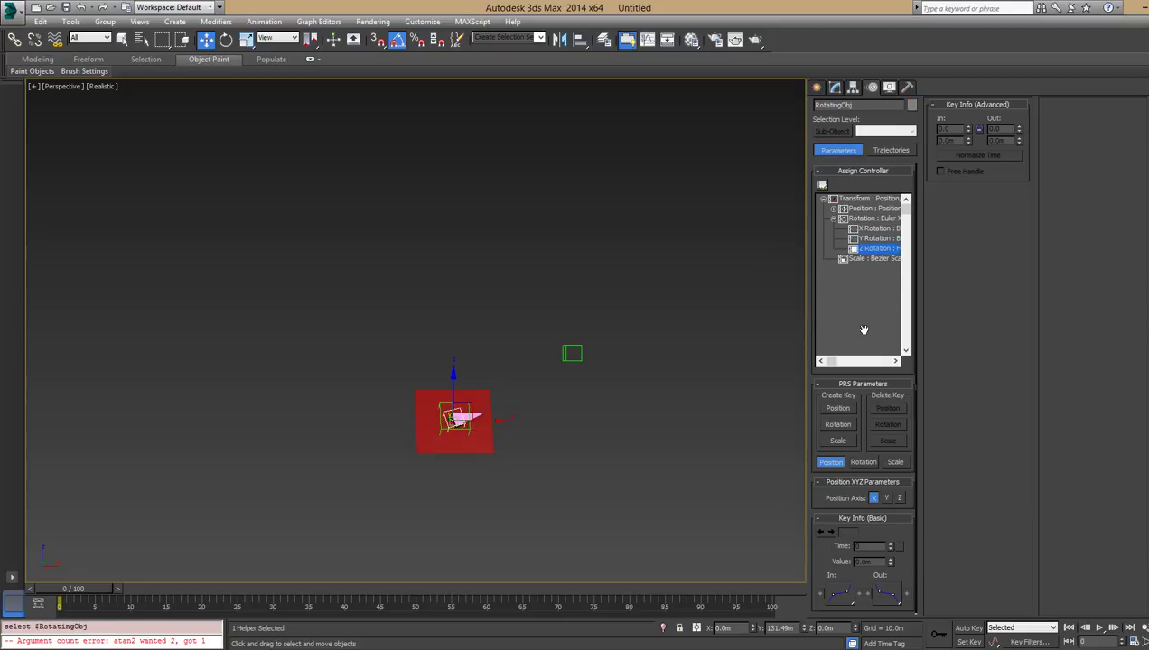
Open the Select From Scene object list with H and move it aside.
mouse_move(829, 362)
mouse_down()
mouse_move(850, 370)
mouse_move(819, 370)
mouse_up()
scroll(454, 440, up, 3)
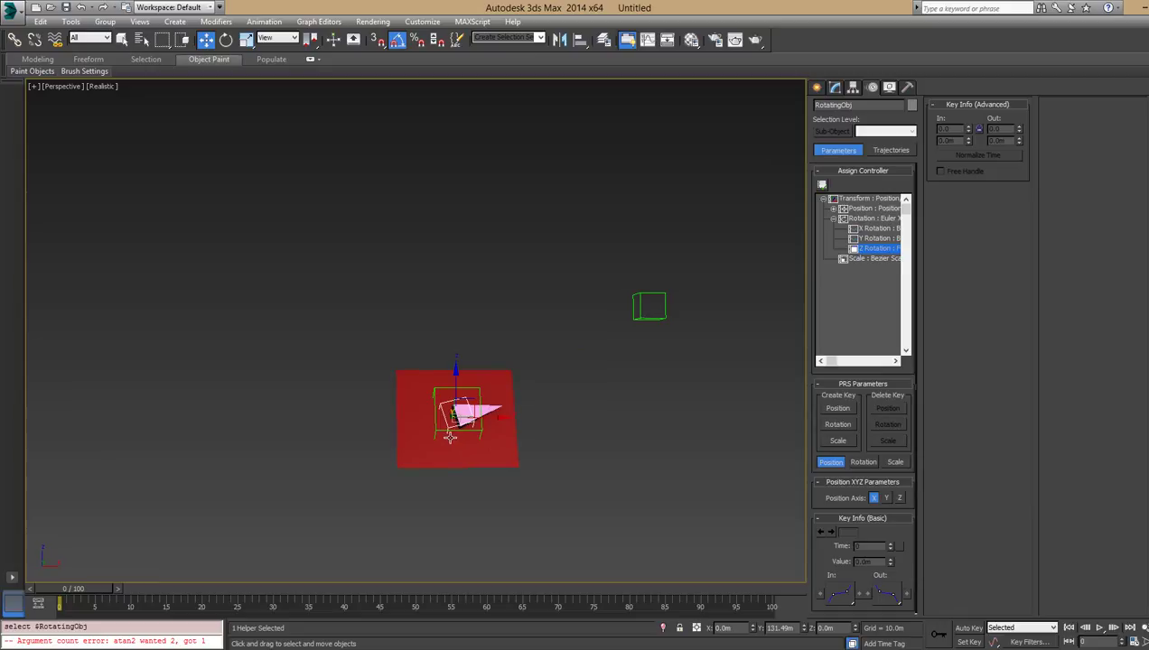
key(space)
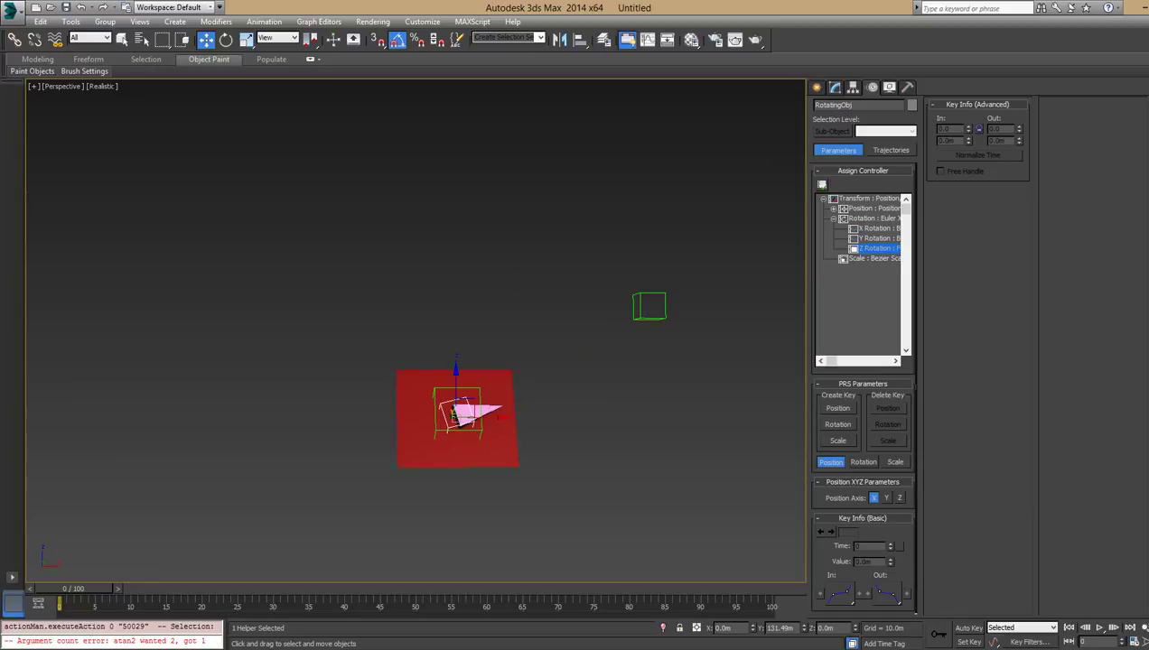
key(h)
drag(586, 75, 101, 75)
List helpers in Select From Scene, expand RotatingObj to reveal Pyramid001, then cancel.
click(114, 109)
click(142, 109)
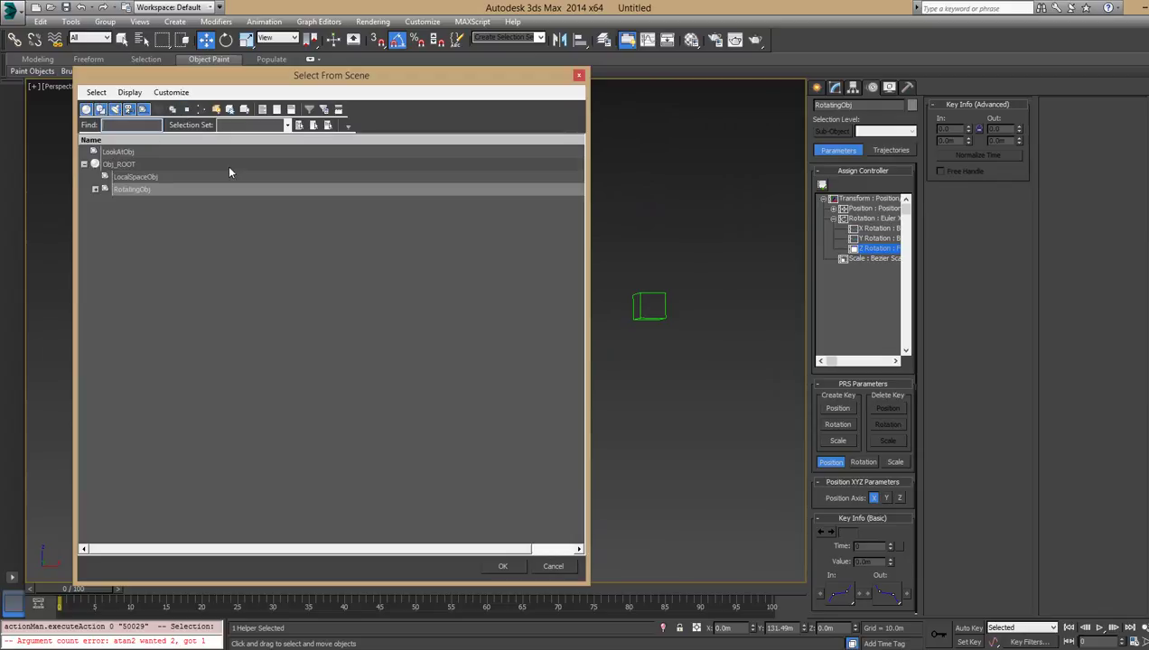
click(95, 190)
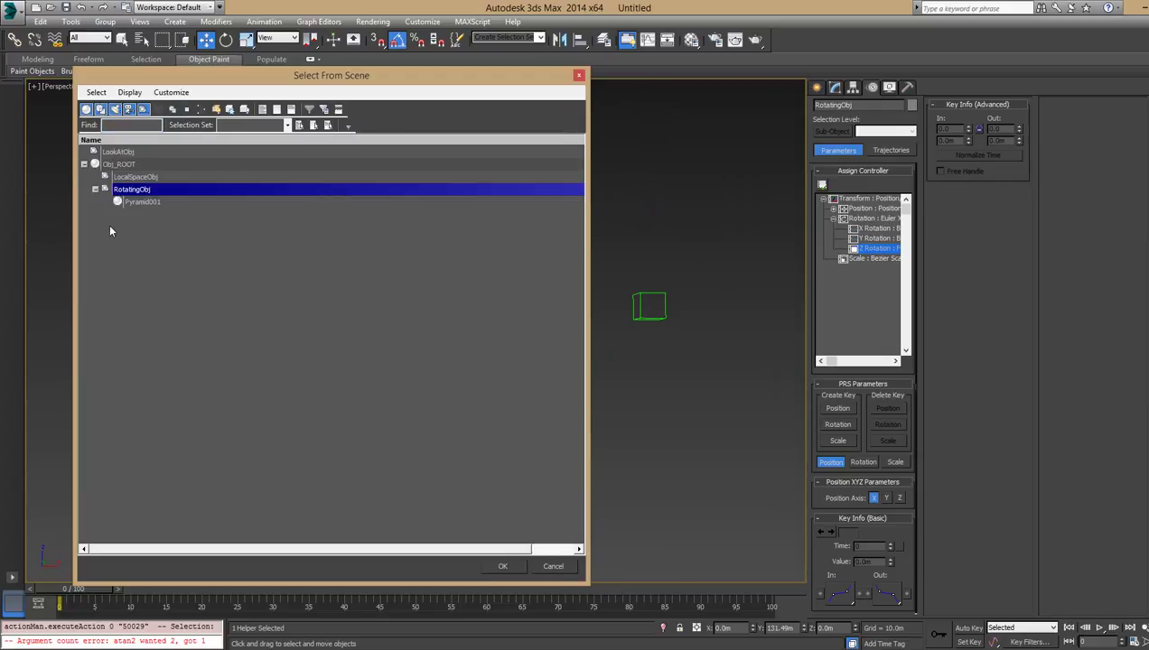
click(163, 231)
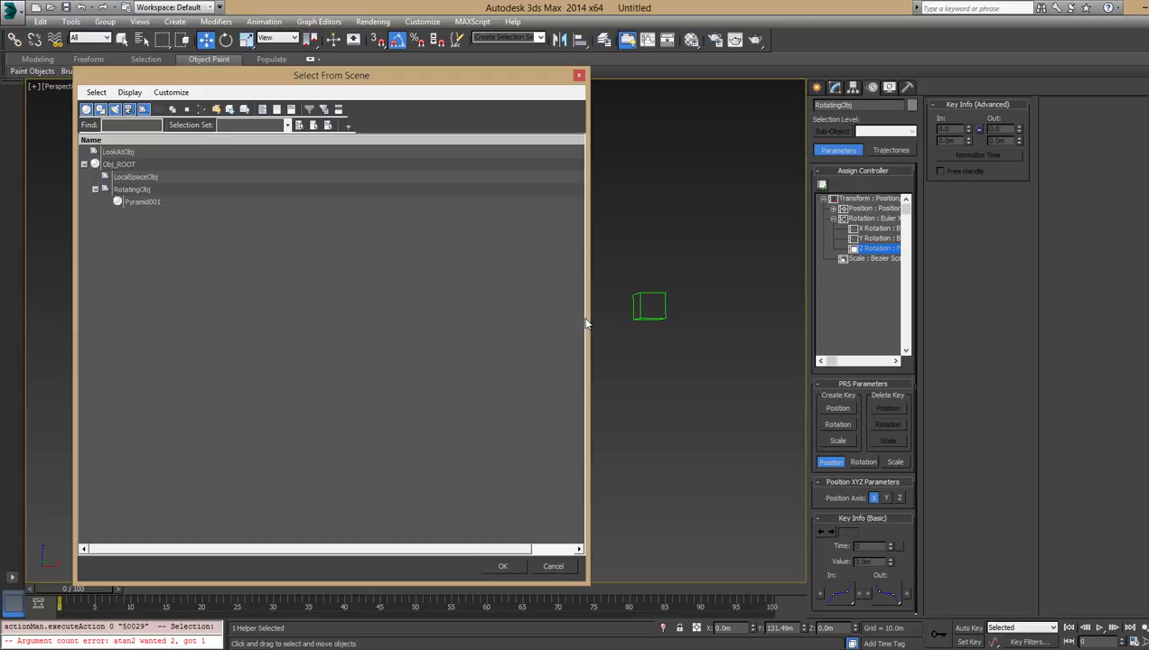
drag(313, 74, 270, 78)
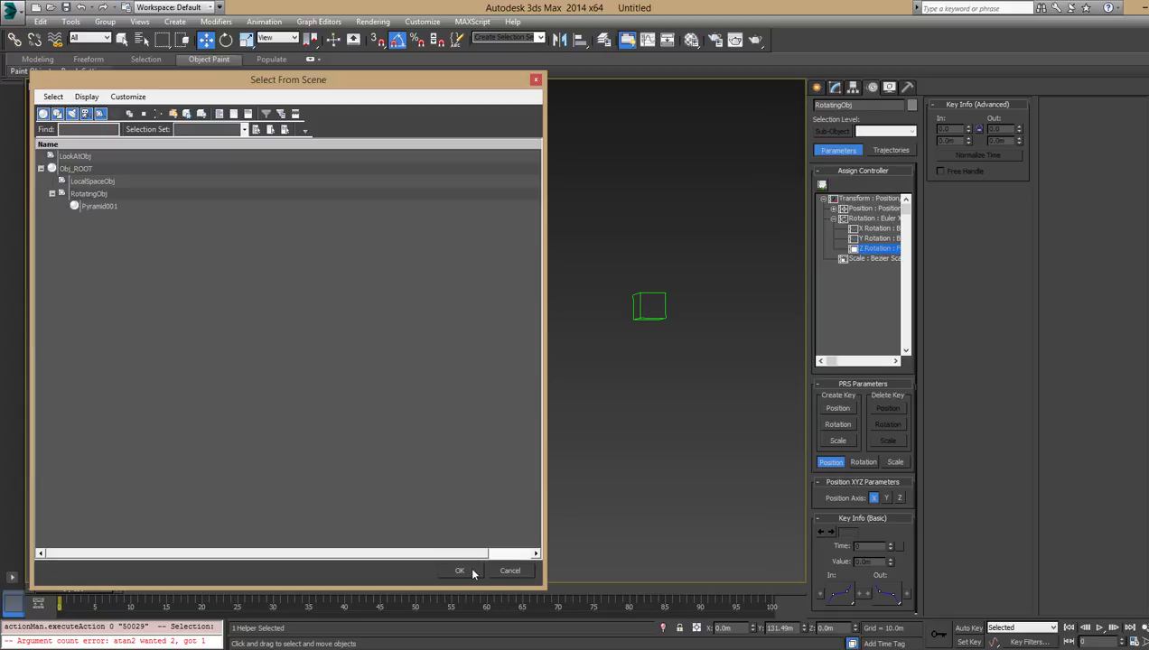
click(507, 571)
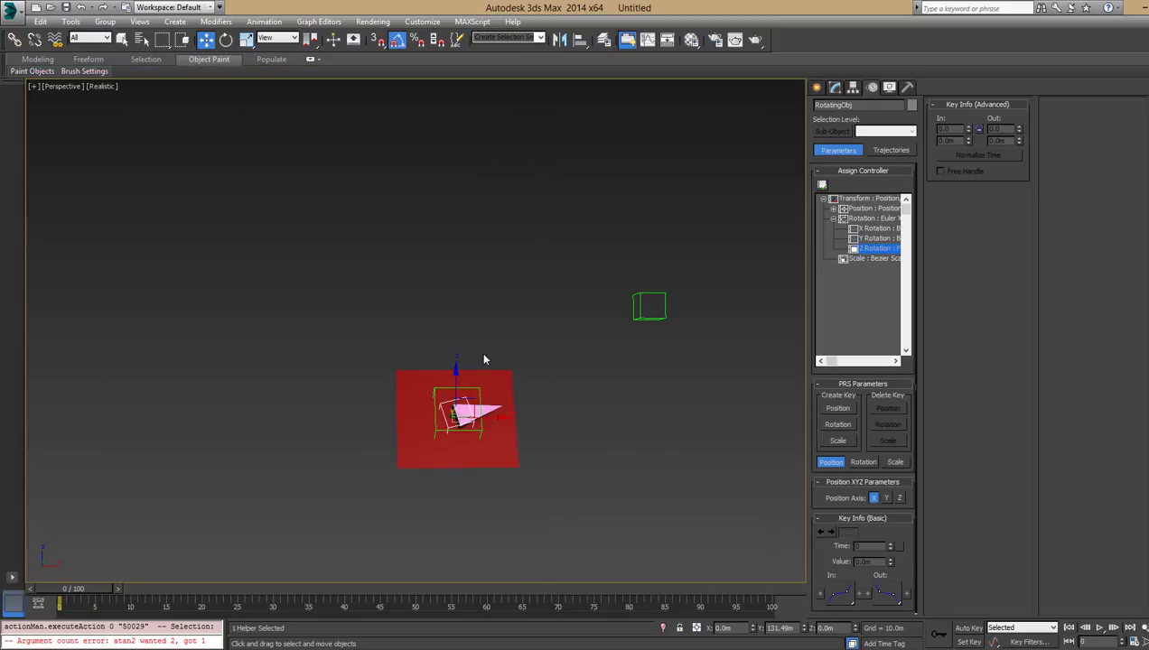
Orbit around the rig and scrub the first frames of the time slider.
alt+middle_drag(472, 458, 472, 496)
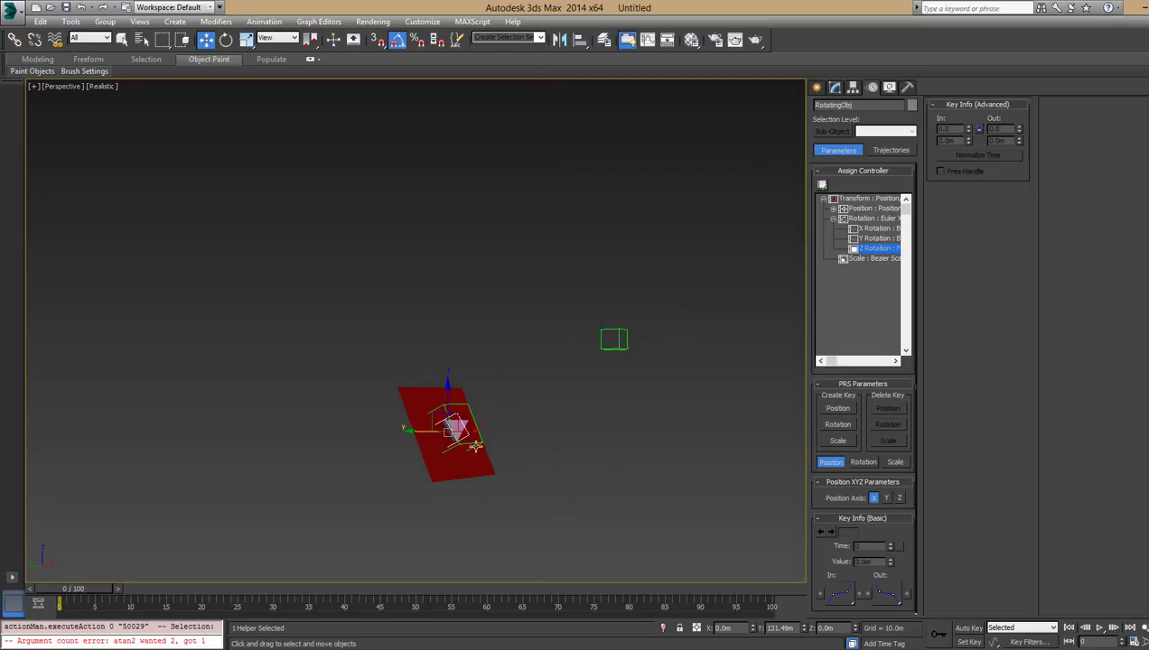
alt+middle_drag(488, 443, 568, 474)
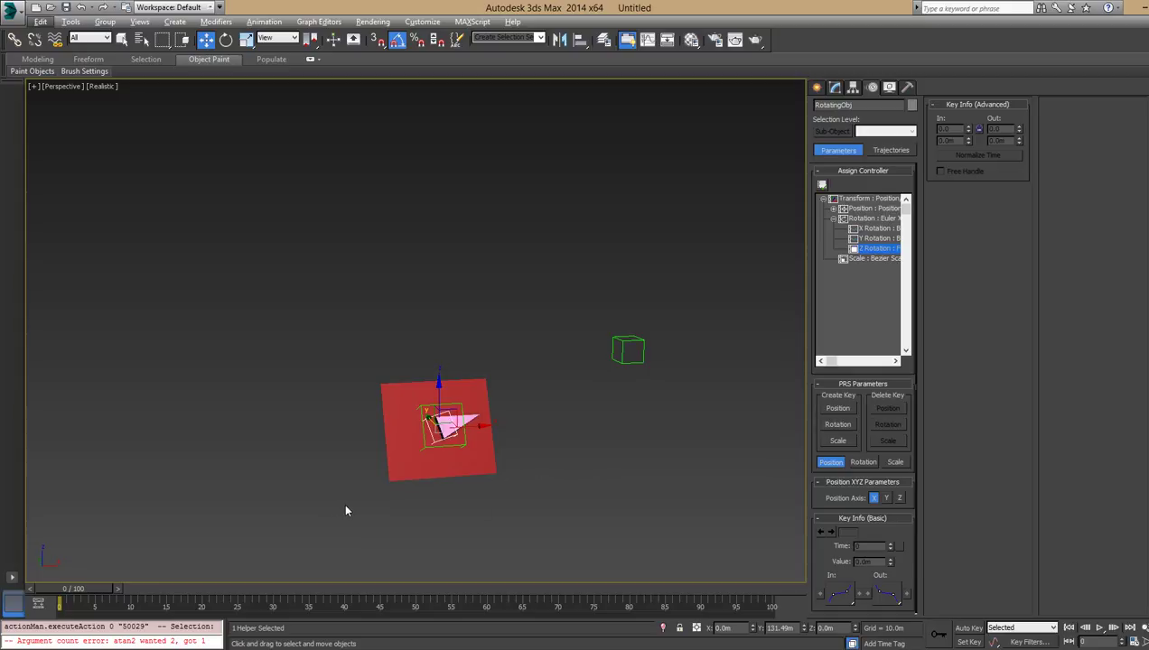
drag(89, 592, 42, 590)
With Auto Key on at frame 19, raise Obj_ROOT to key a test height.
key(w)
click(449, 464)
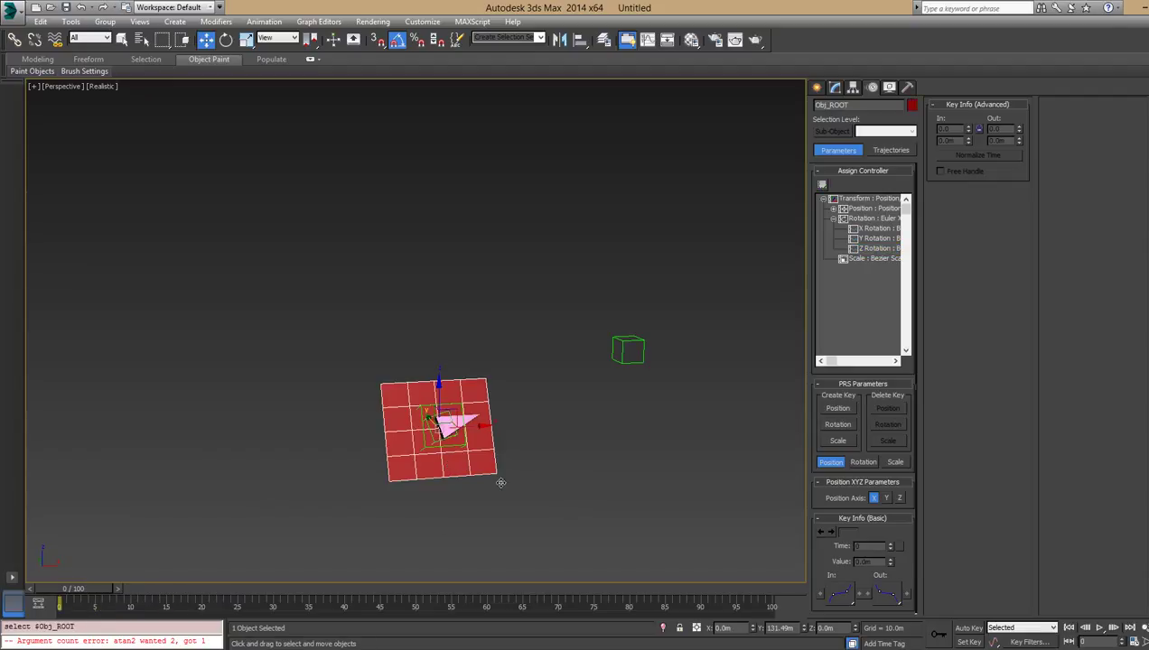
click(208, 587)
click(968, 628)
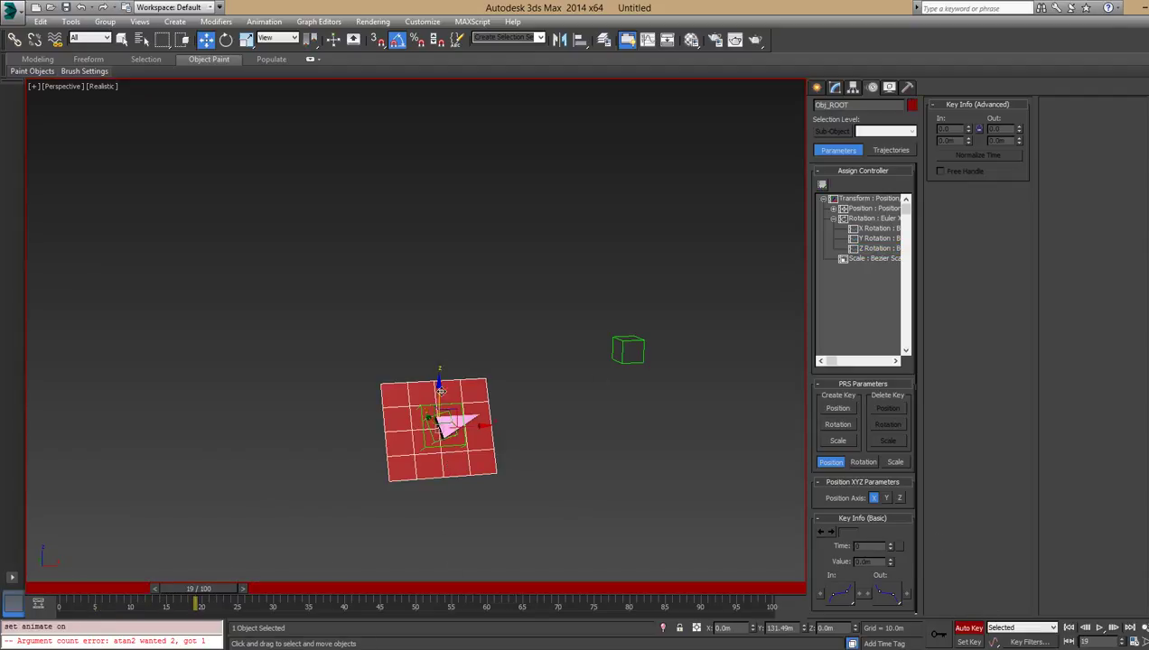
drag(439, 390, 405, 250)
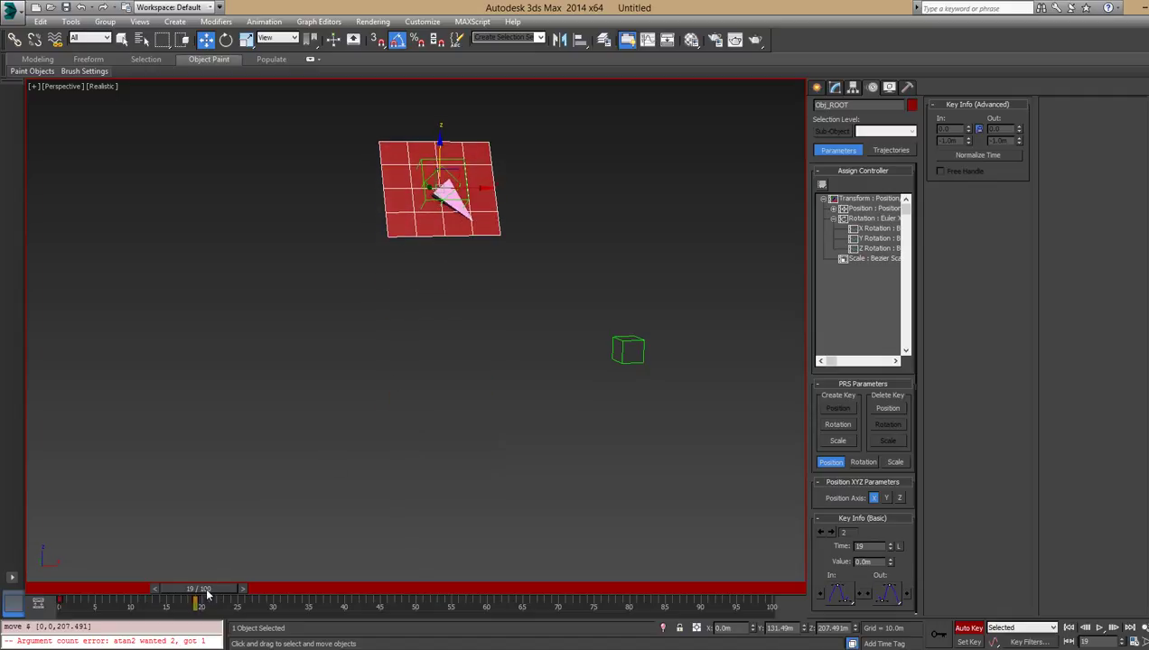
drag(200, 588, 78, 592)
Lower the root plane at frame 27, then delete its test keys from the track bar.
key(w)
drag(206, 594, 255, 594)
drag(439, 145, 440, 372)
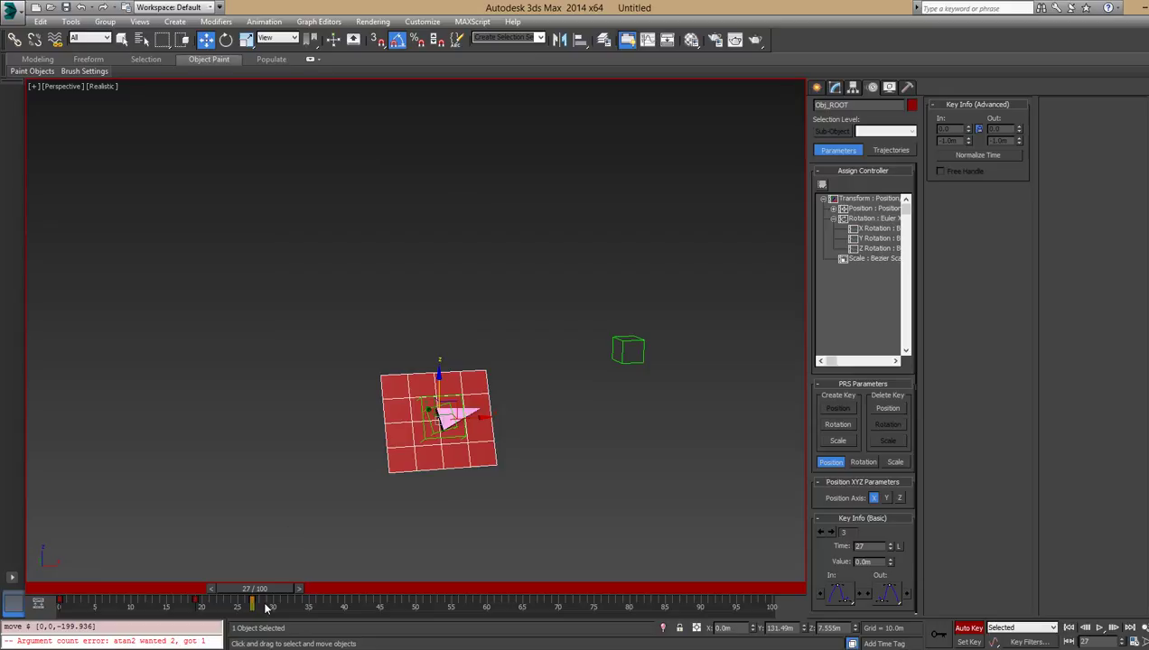
drag(263, 603, 165, 597)
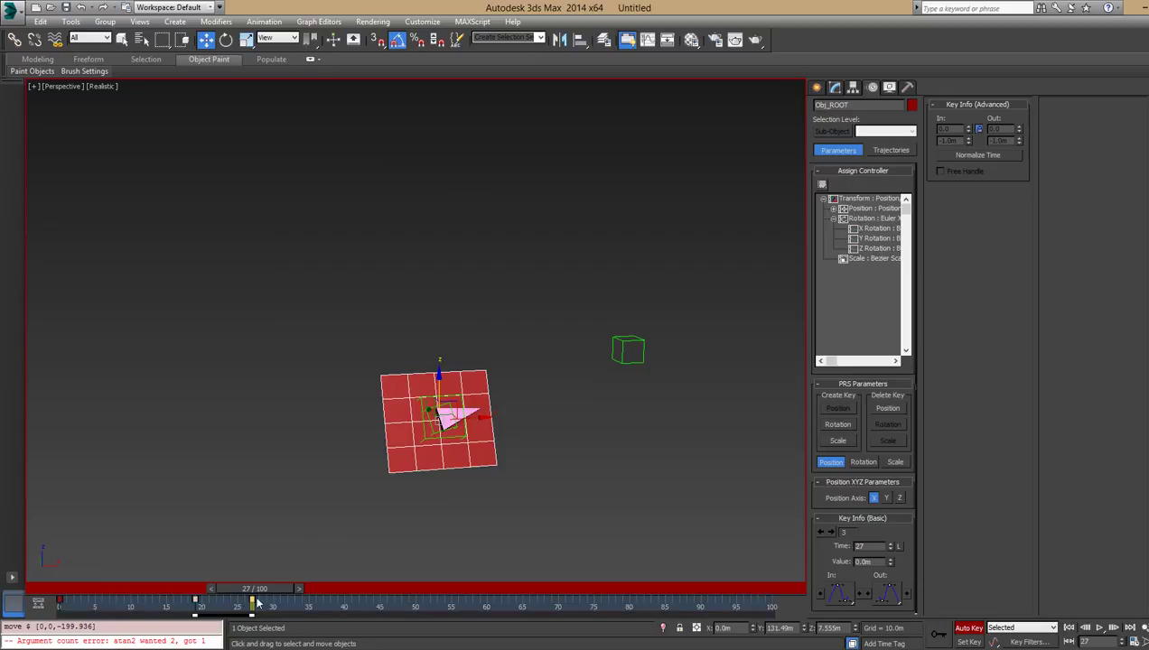
key(Delete)
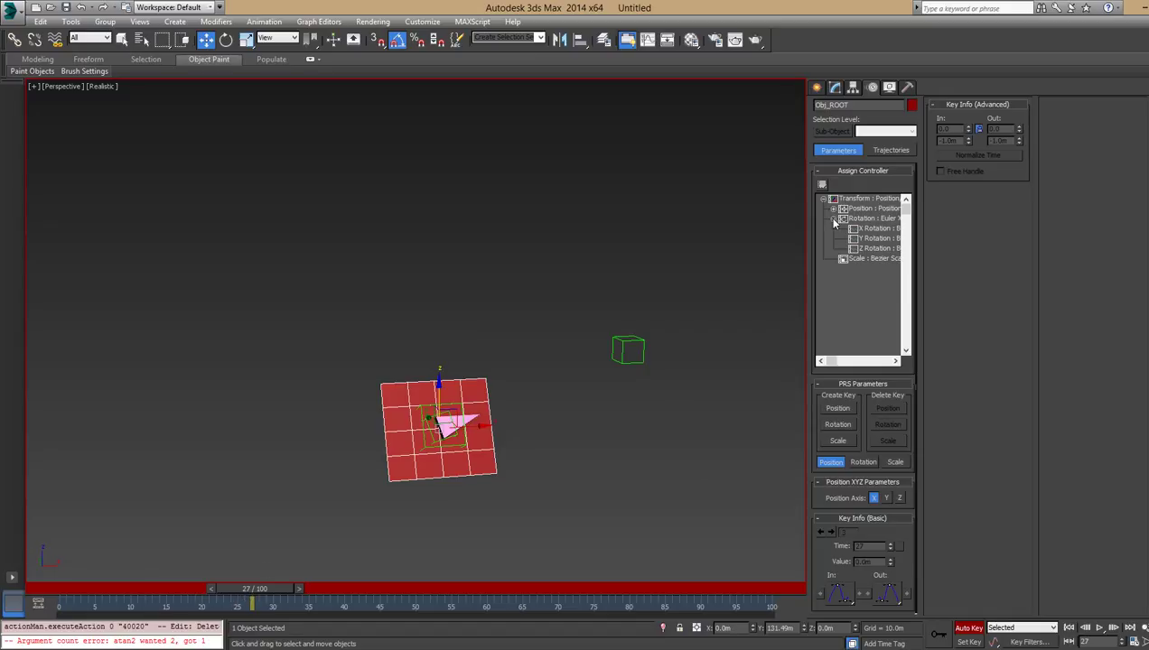
click(435, 426)
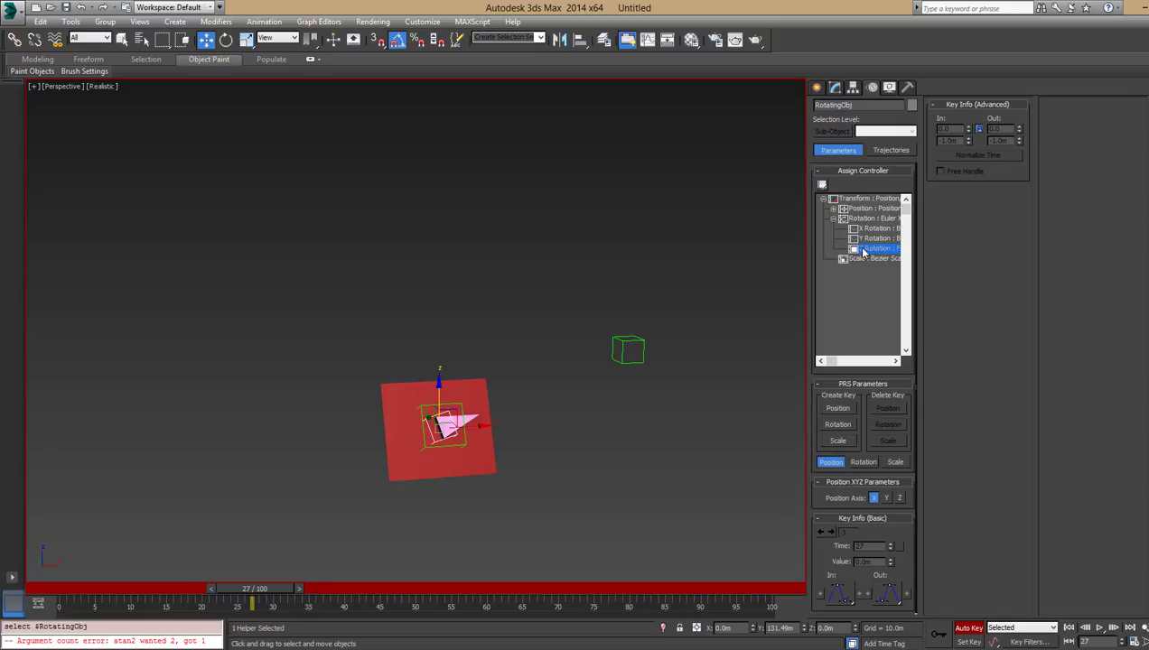
alt+middle_drag(557, 400, 531, 429)
scroll(692, 381, down, 3)
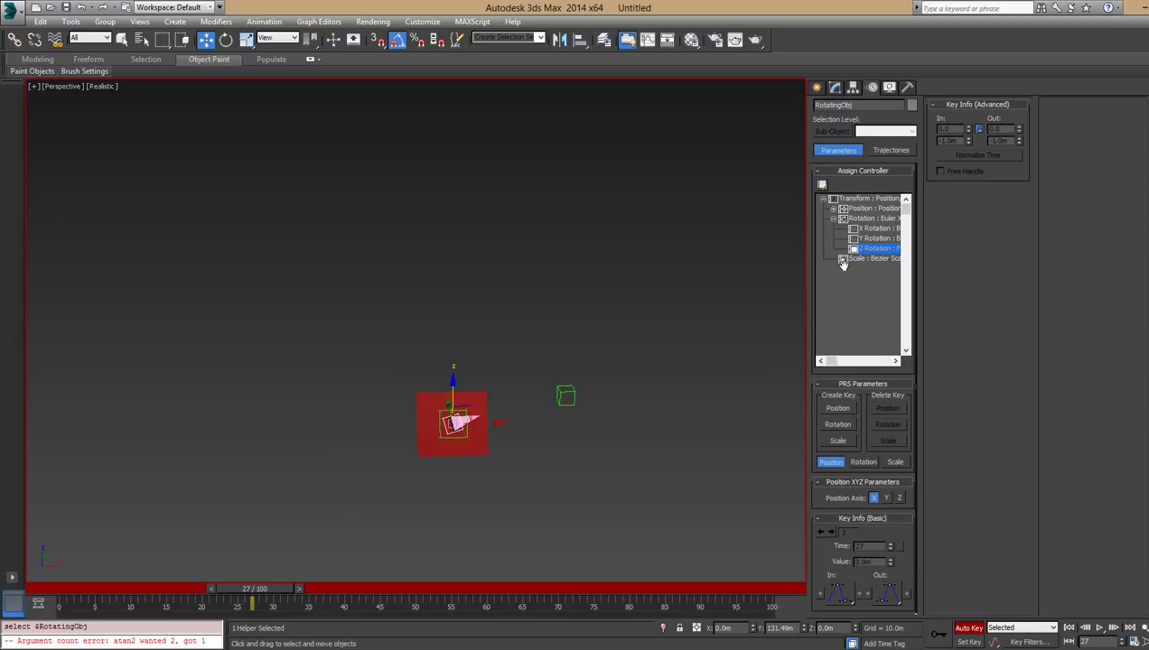
scroll(708, 360, up, 3)
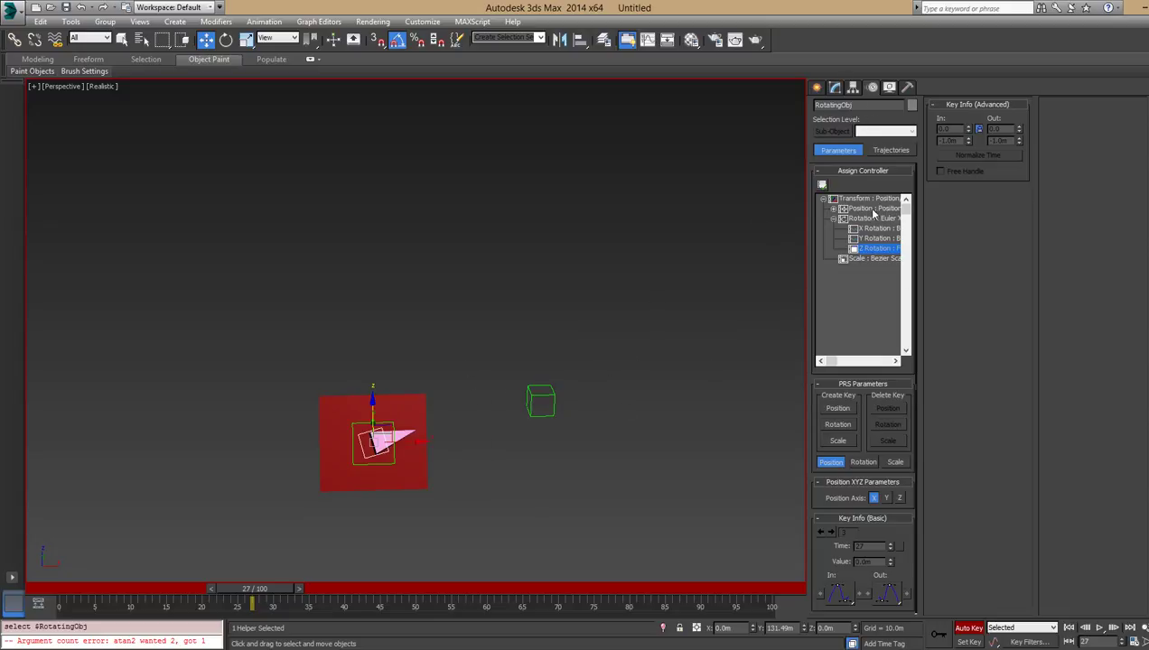
double_click(854, 248)
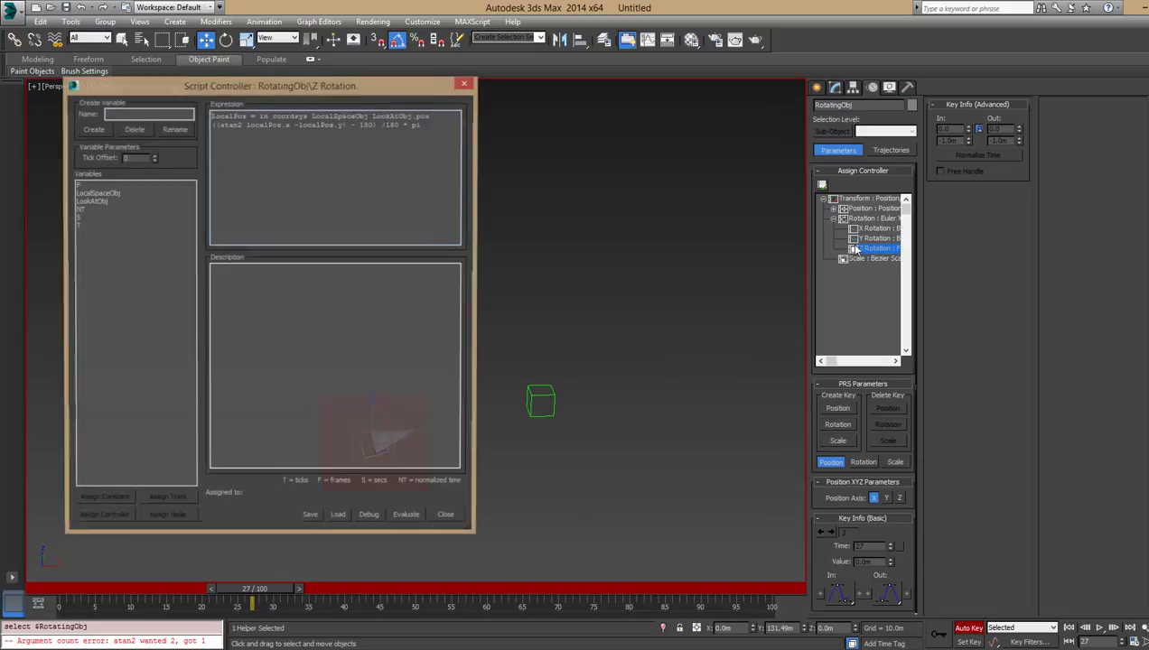
click(103, 202)
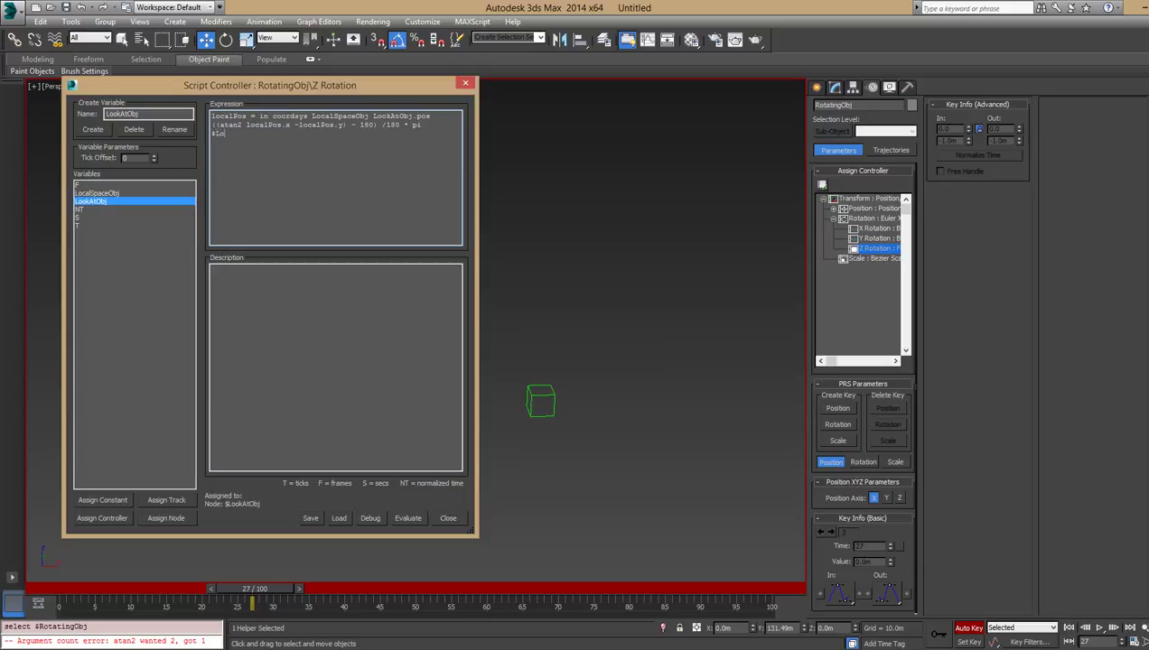
text(okAtObj)
drag(256, 133, 211, 134)
key(ctrl+x)
click(447, 519)
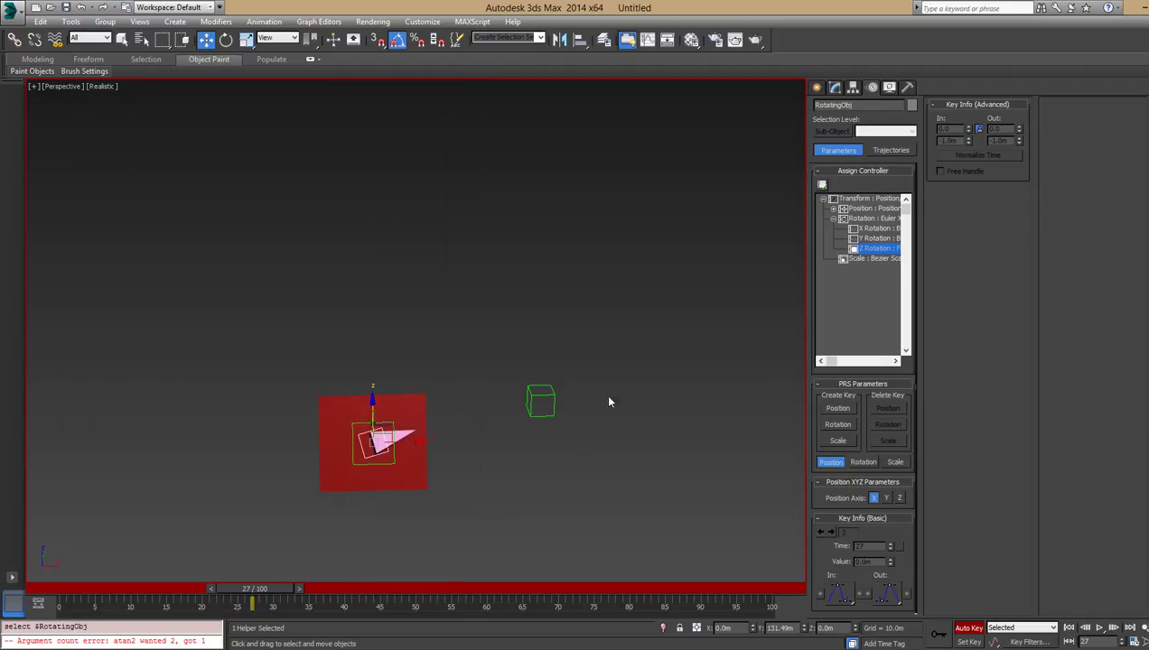